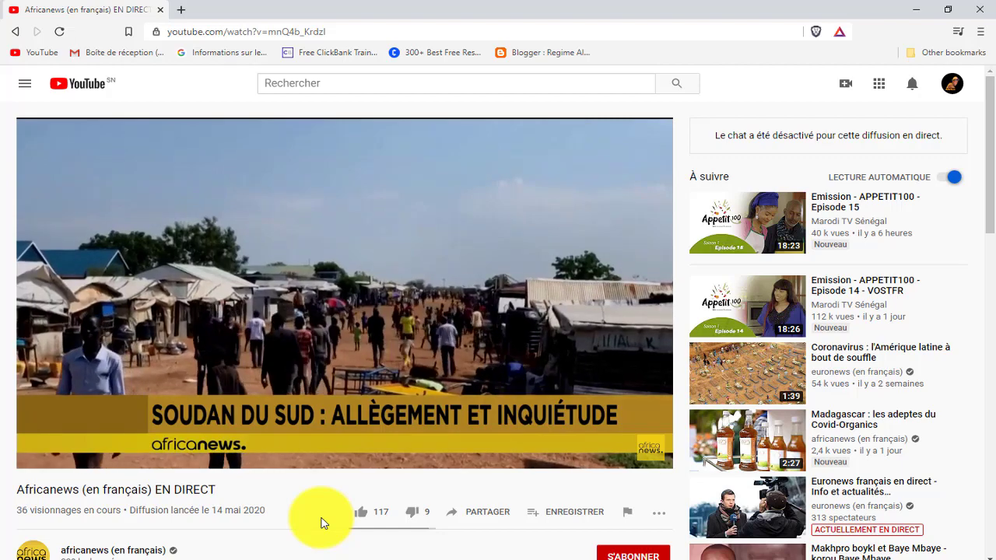
- Switch to the Chrome window, open a new tab and close the Africanews live video tab
mouse_move(284, 393)
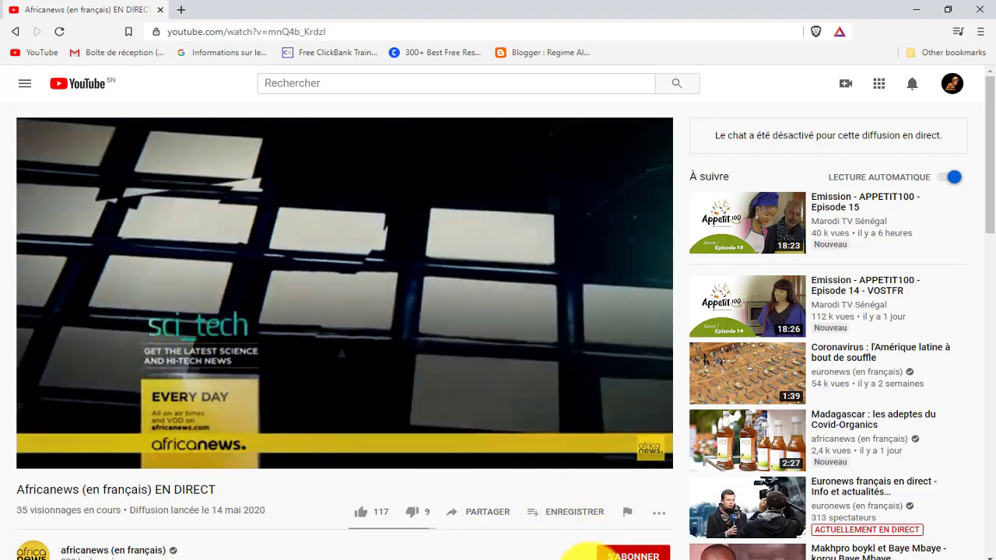
left_click(583, 559)
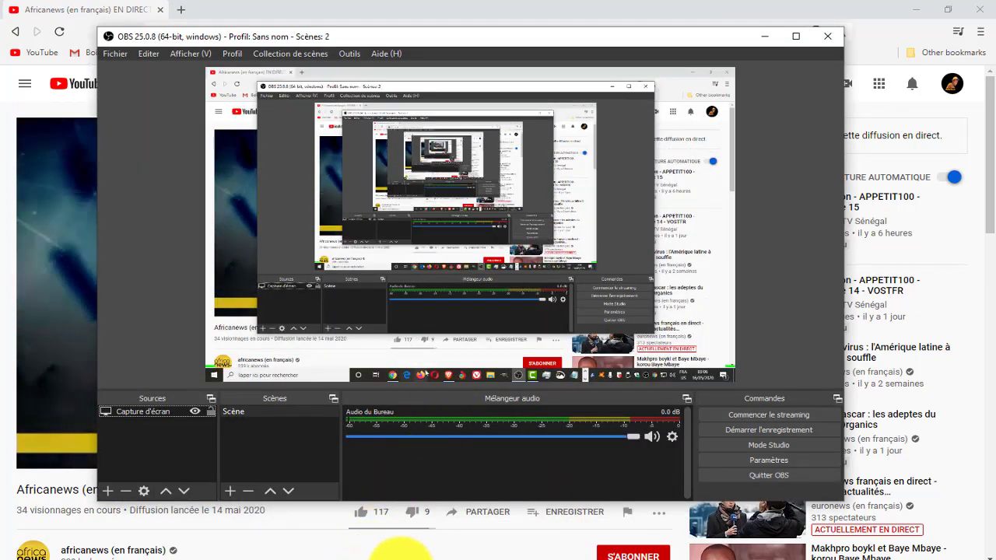
left_click(381, 554)
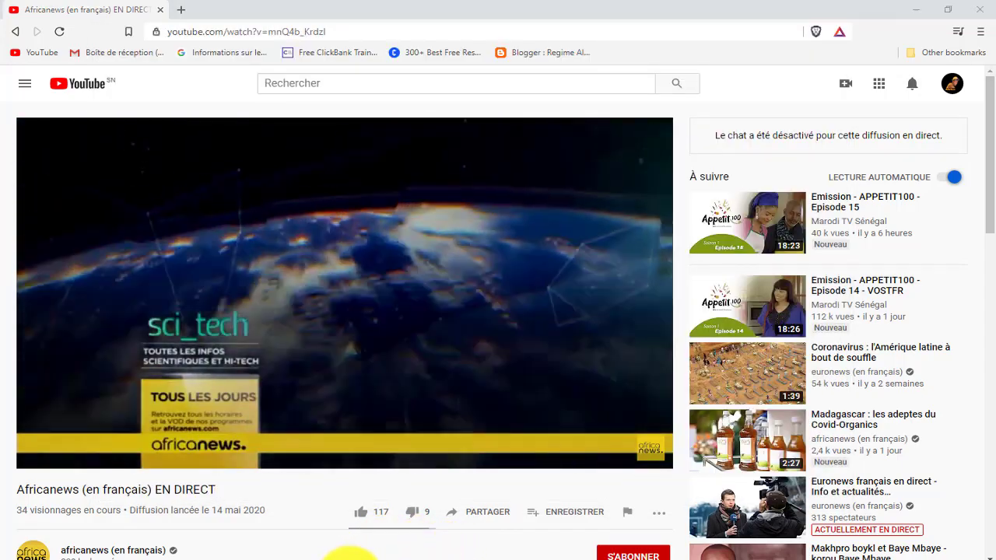
left_click(352, 555)
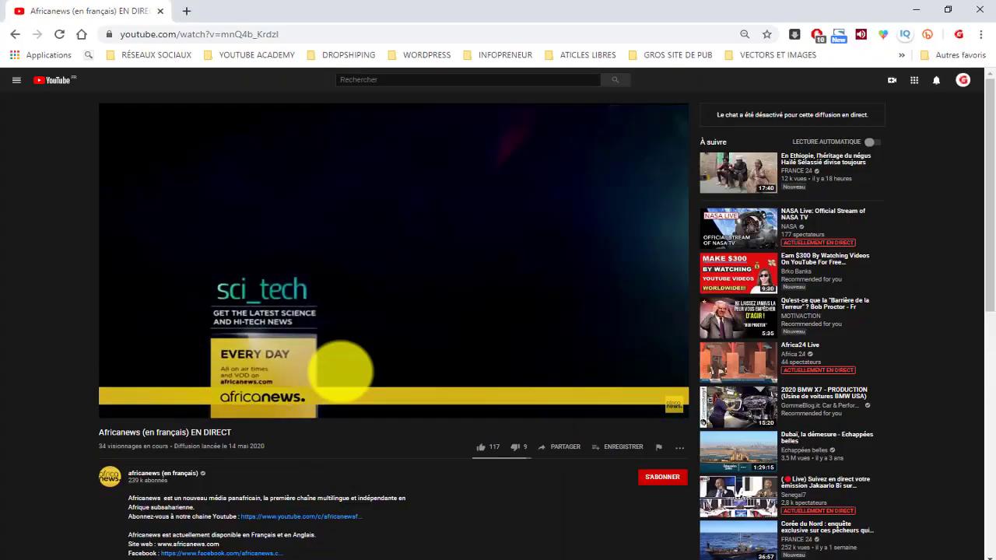
left_click(186, 14)
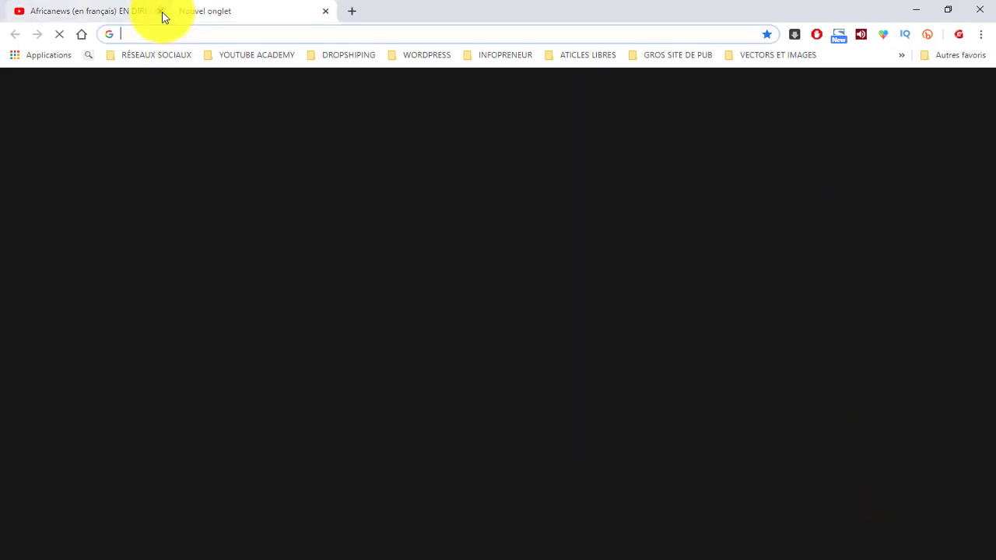
left_click(162, 13)
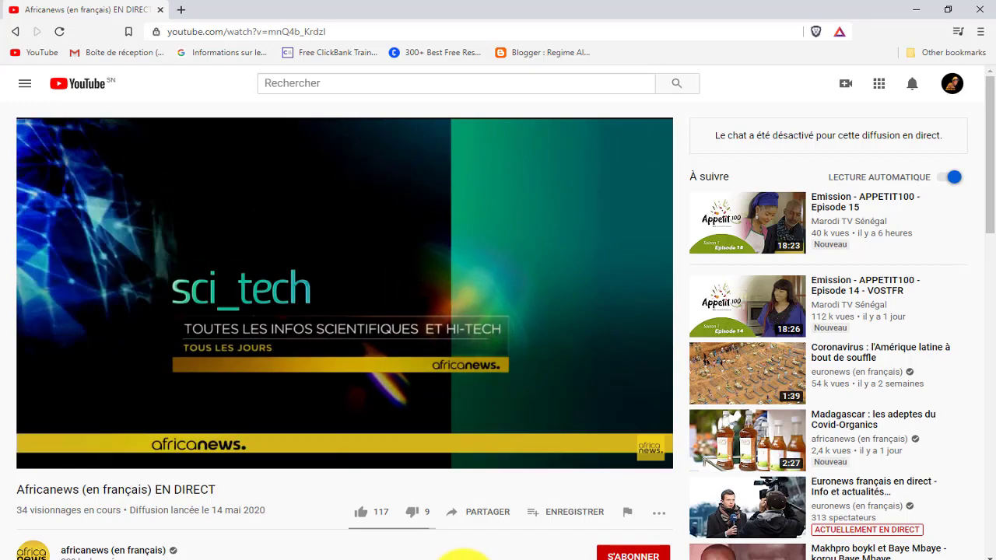
- Switch to OBS Studio and look at the Studio Mode layout with its preview and program views
mouse_move(457, 559)
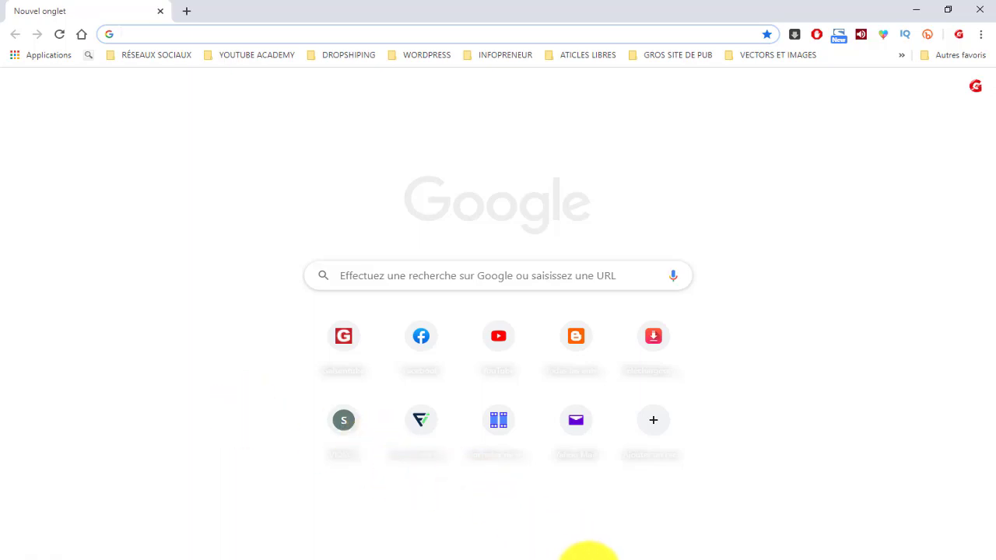
left_click(588, 554)
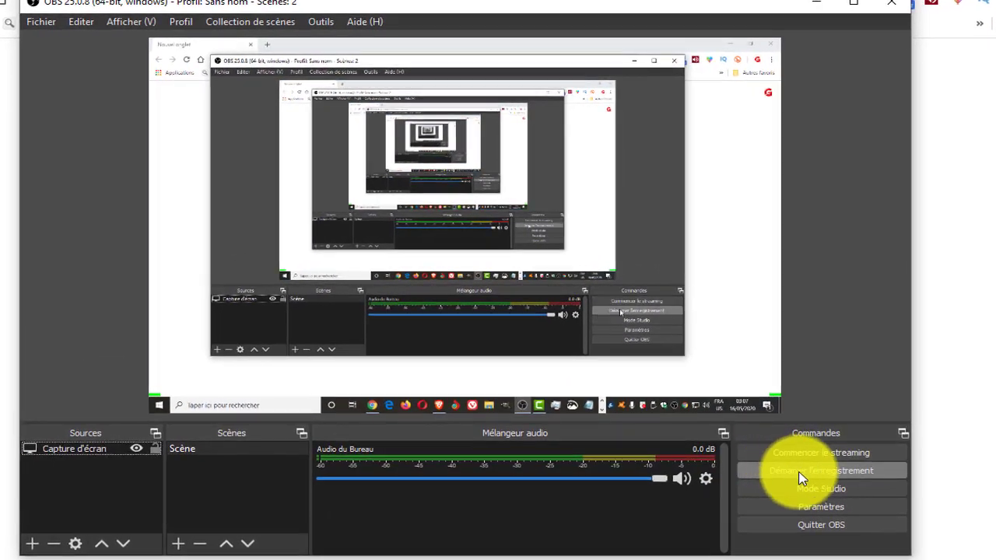
left_click(821, 491)
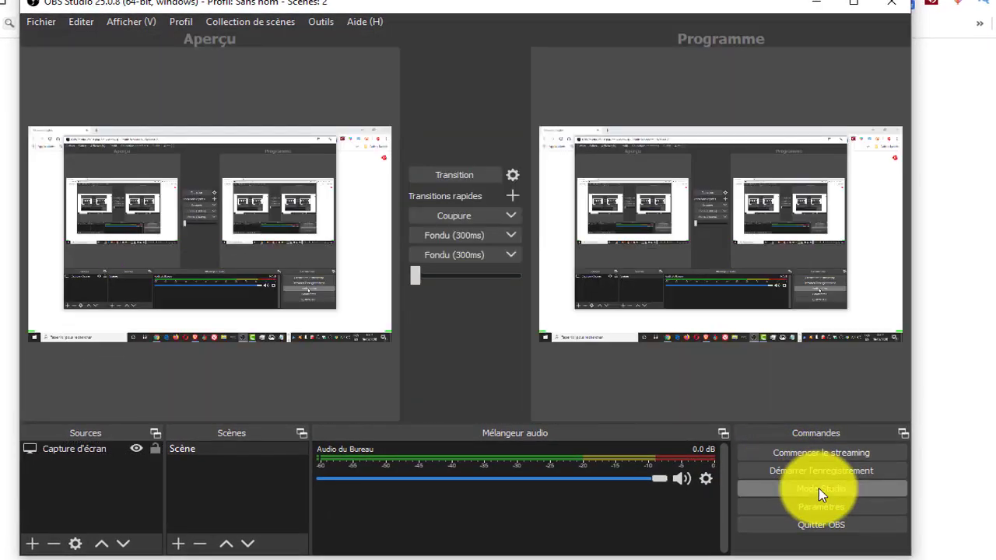
left_click(279, 311)
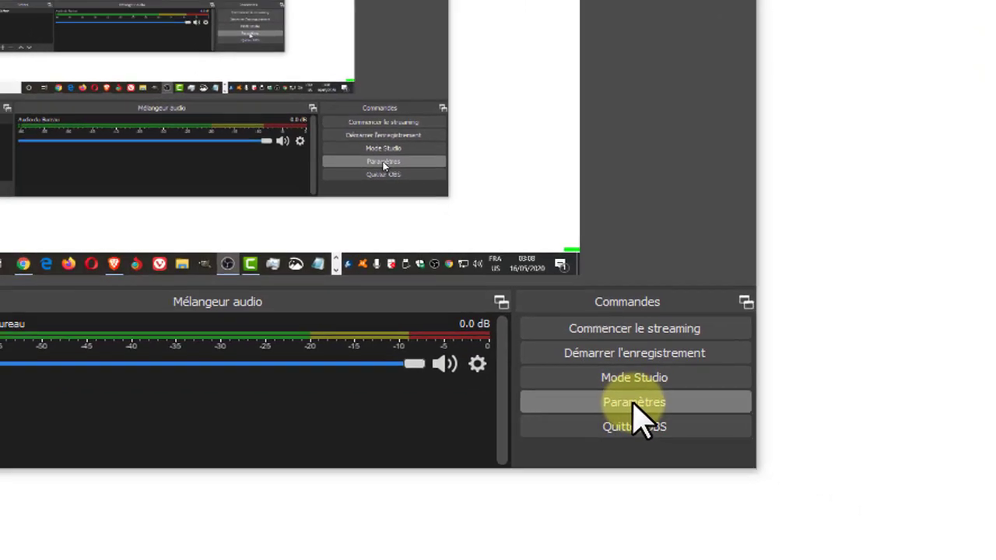
- In the Stream settings, use YouTube / YouTube Gaming with the Primary YouTube ingest server, and open YouTube's stream key page
left_click(617, 394)
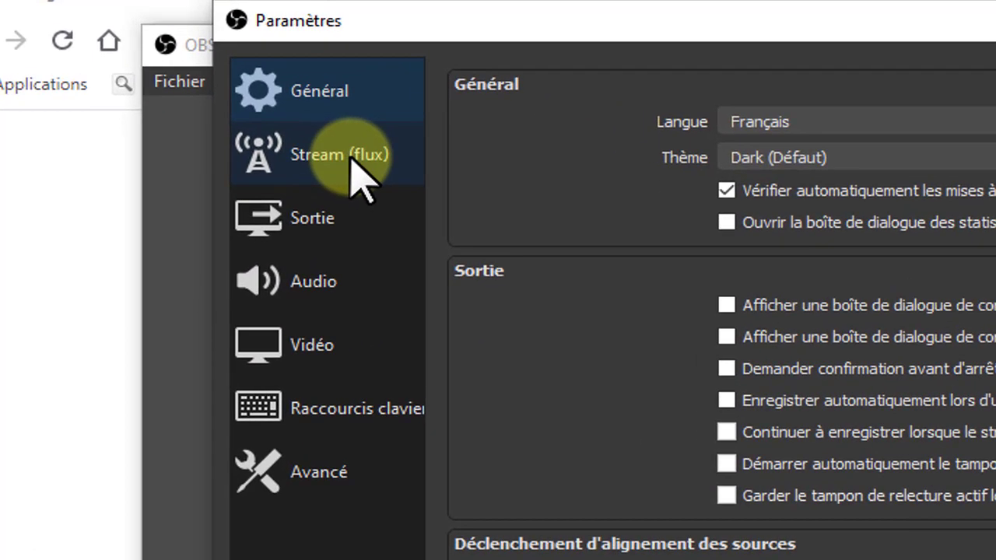
left_click(354, 167)
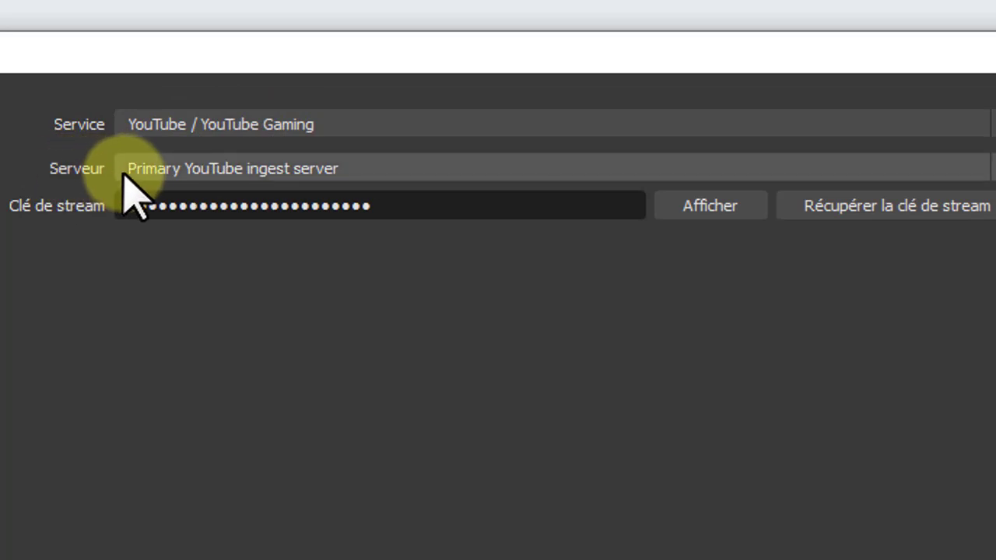
left_click(315, 169)
left_click(316, 191)
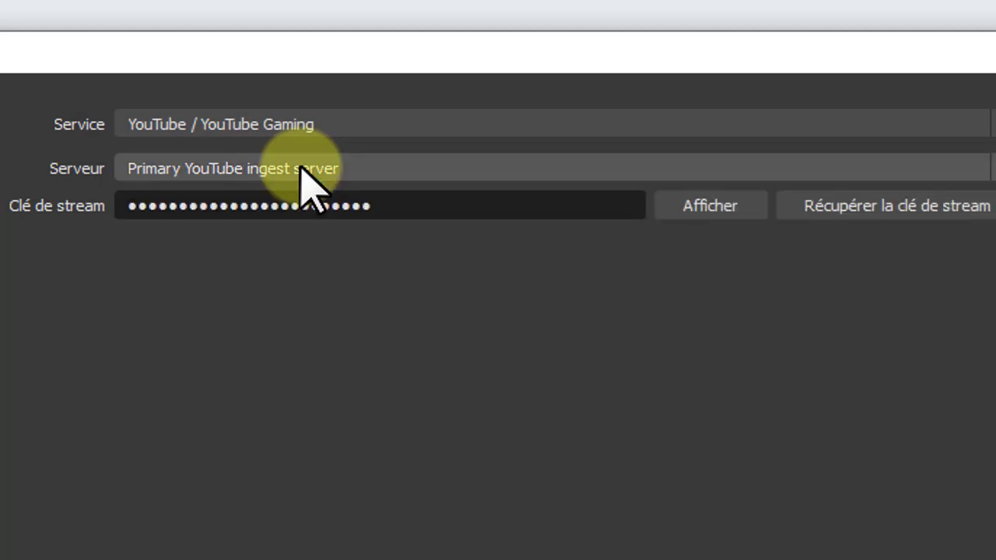
left_click(285, 127)
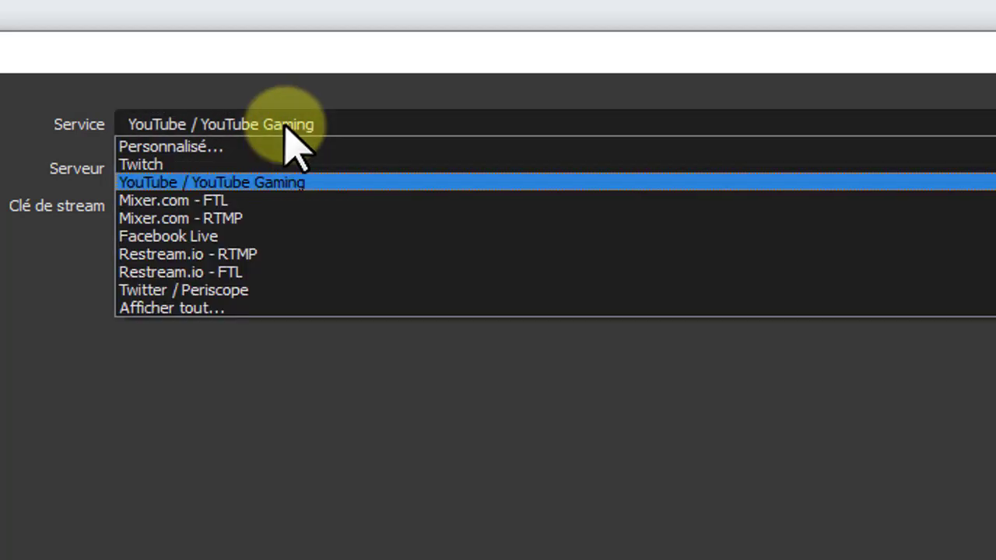
left_click(286, 128)
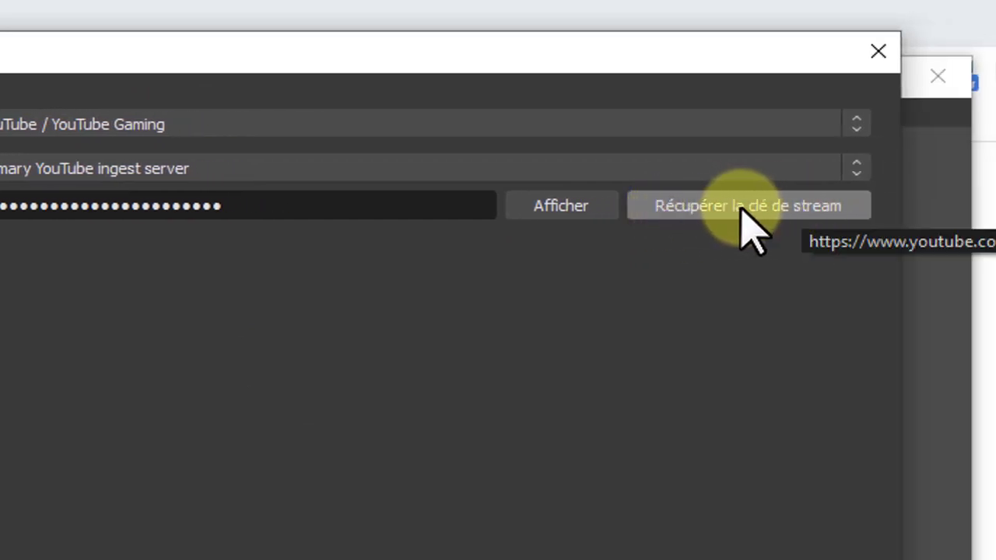
left_click(727, 226)
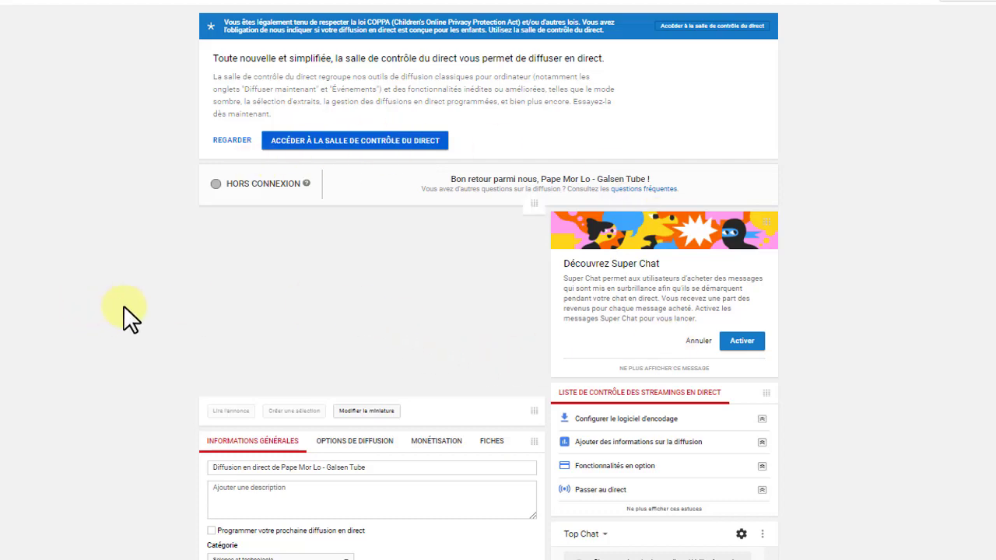
- Examine the live dashboard's general information, including the description, scheduling, category and privacy fields
scroll(118, 303, "down", 3)
scroll(117, 302, "up", 3)
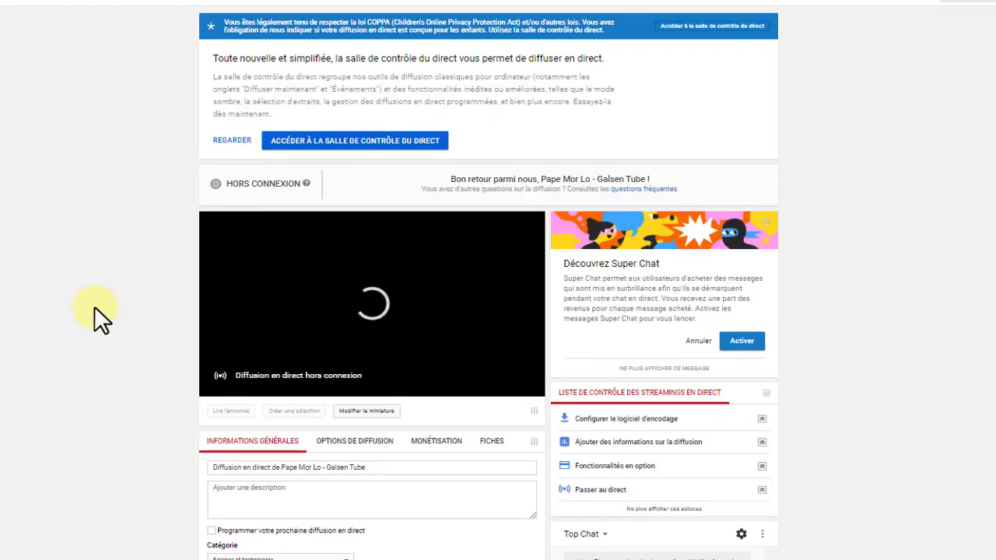
scroll(94, 307, "down", 4)
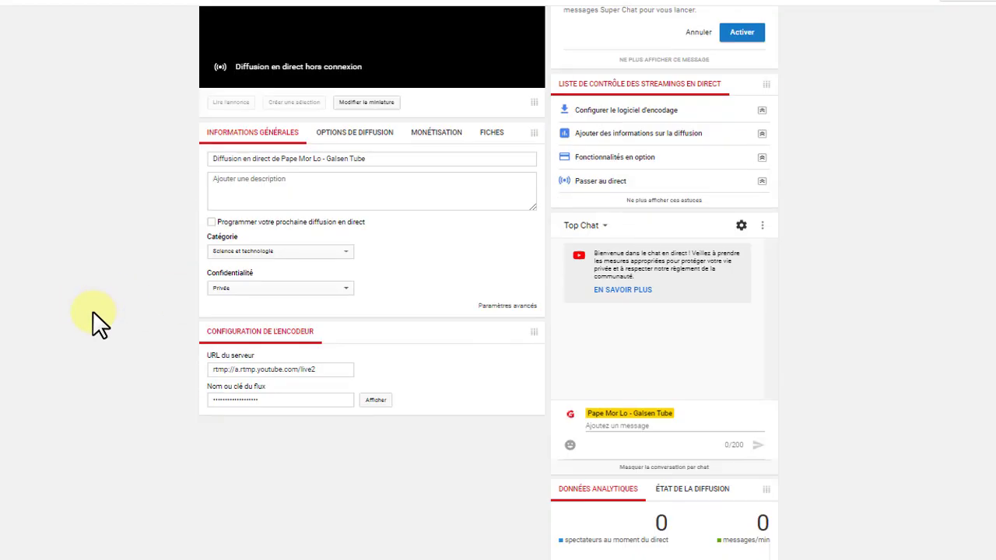
left_click(343, 135)
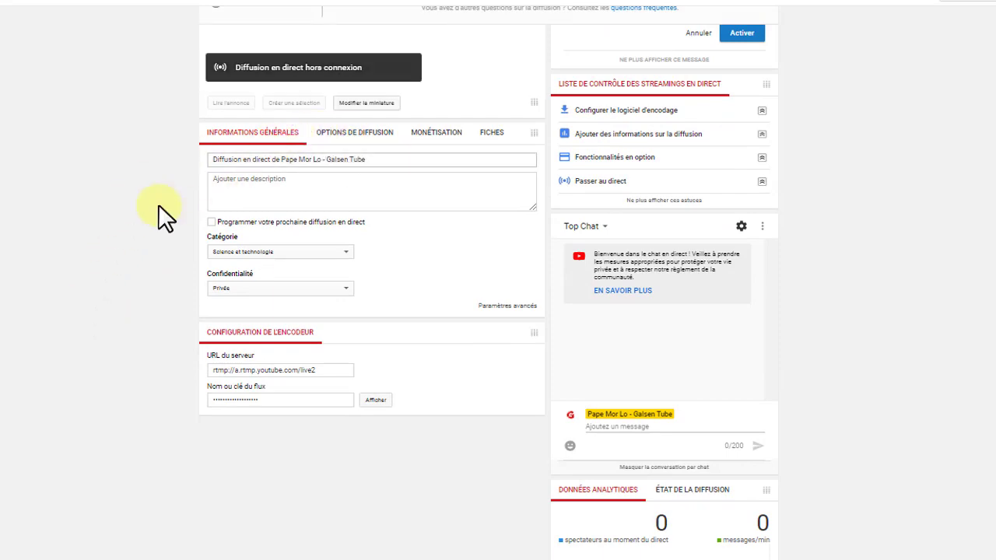
scroll(159, 207, "up", 2)
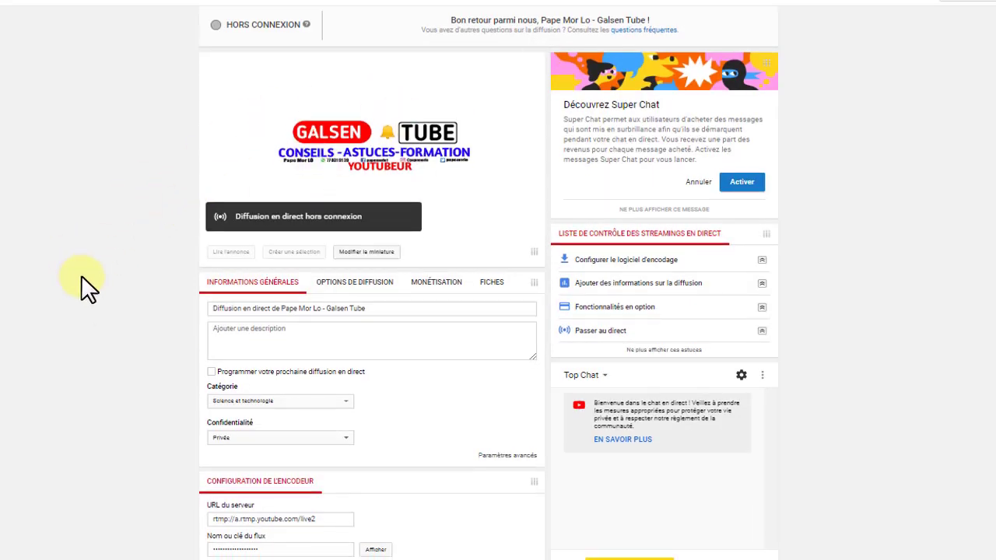
scroll(81, 280, "down", 2)
scroll(81, 280, "up", 2)
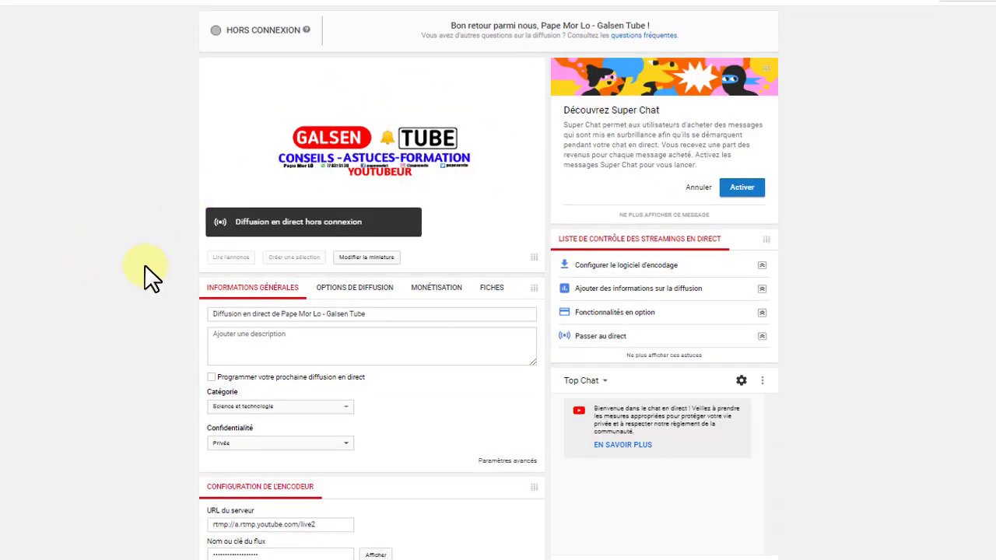
scroll(145, 269, "down", 2)
left_click(277, 183)
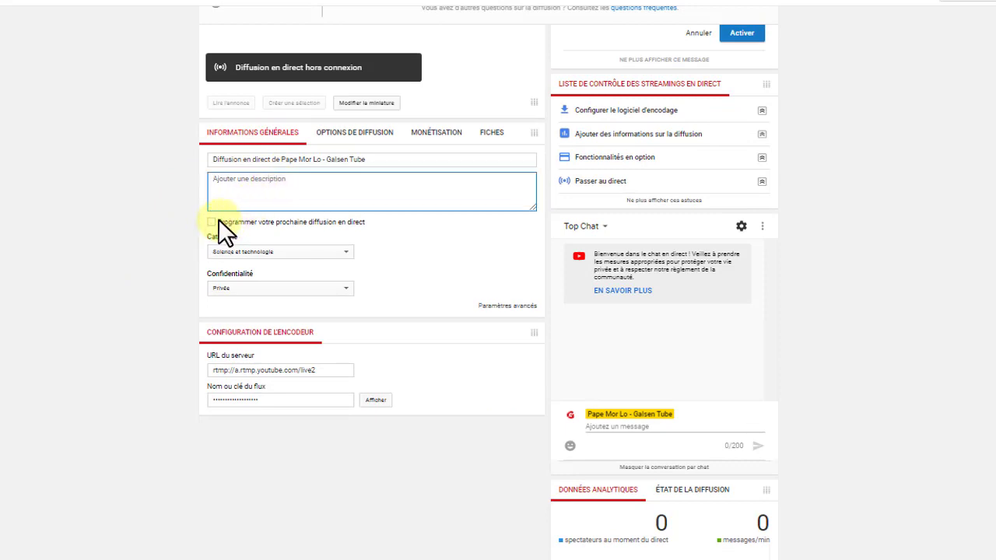
left_click(254, 286)
left_click(241, 319)
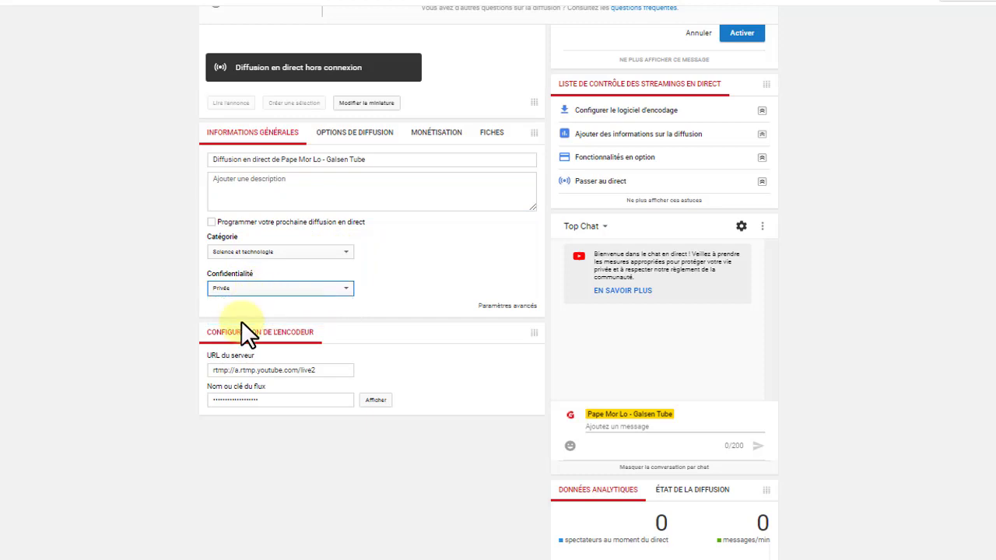
left_click(151, 300)
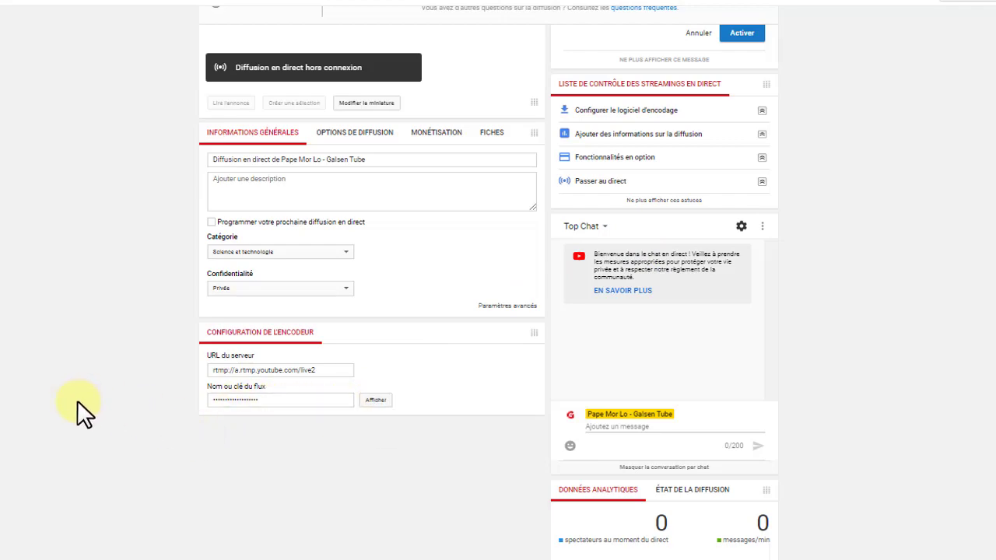
- Examine the server URL and stream key fields in the dashboard's encoder configuration
scroll(77, 400, "up", 5)
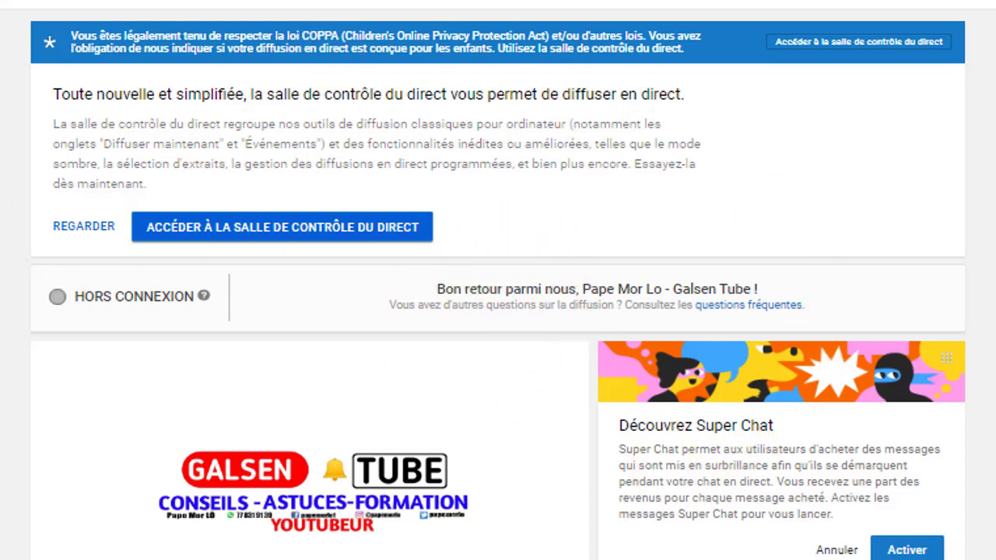
scroll(160, 360, "down", 10)
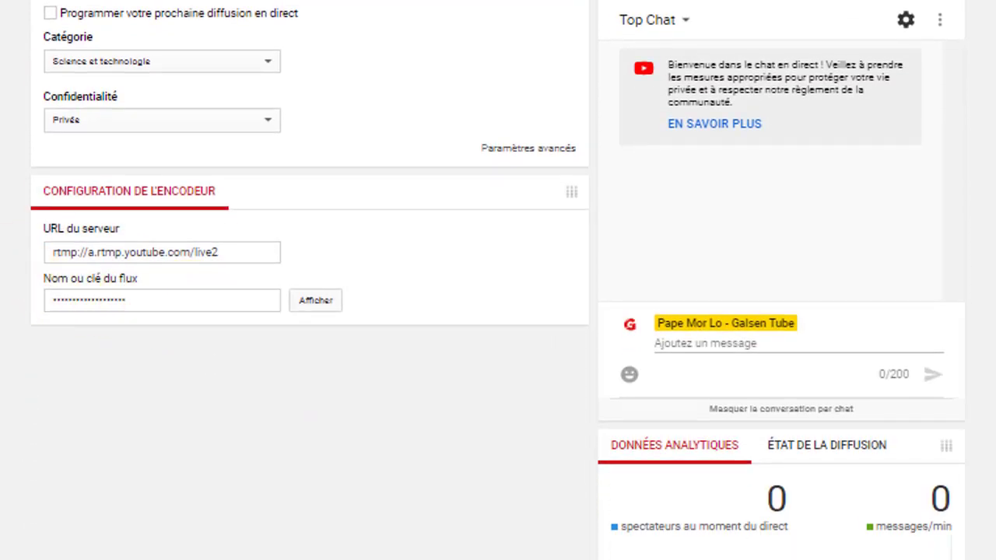
left_click(96, 311)
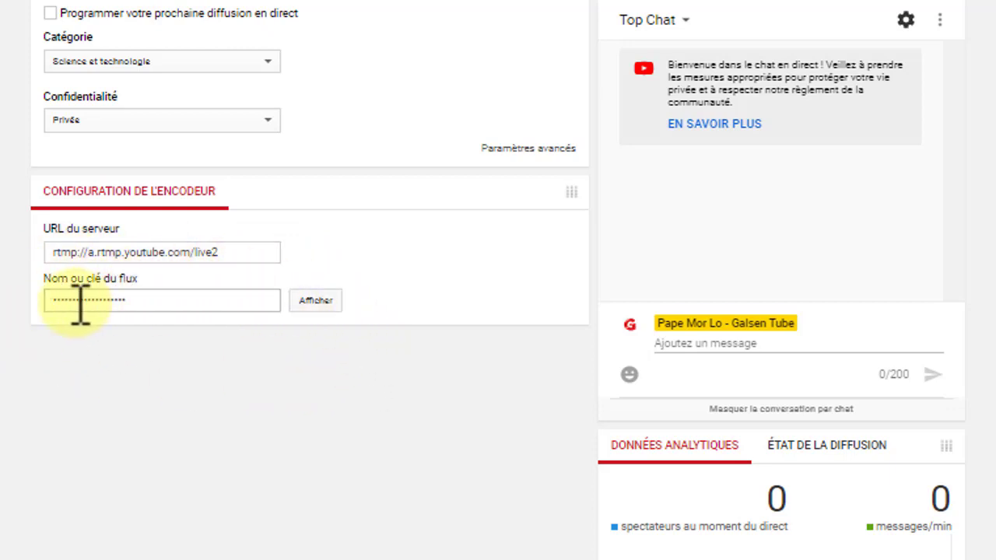
scroll(5, 313, "up", 3)
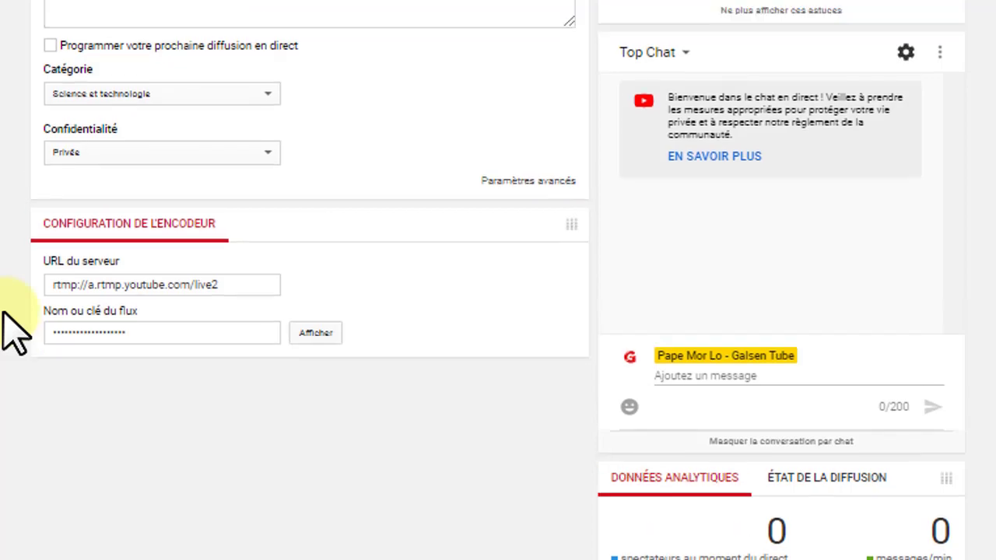
scroll(5, 313, "up", 5)
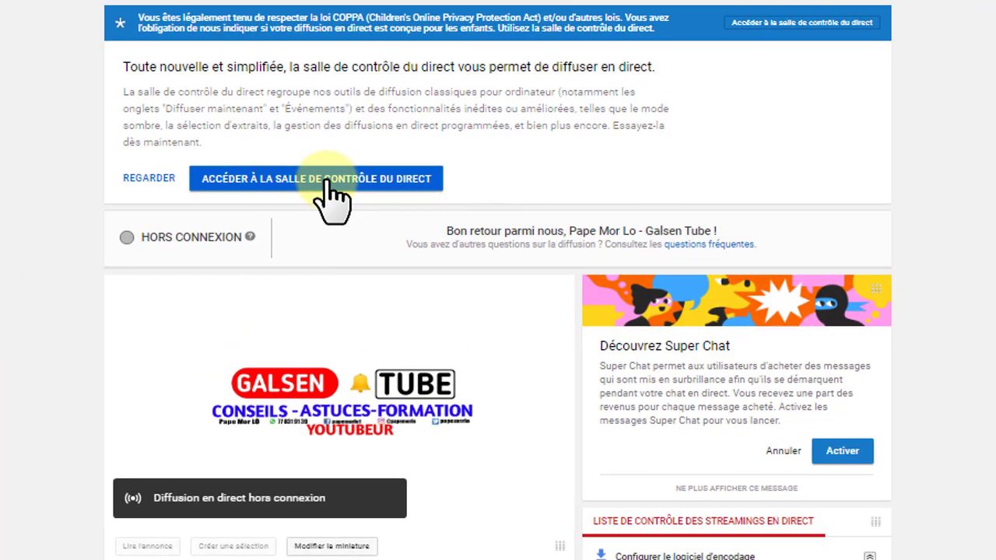
- Open the live control room and create a new stream titled "gt" that is not made for children
left_click(327, 180)
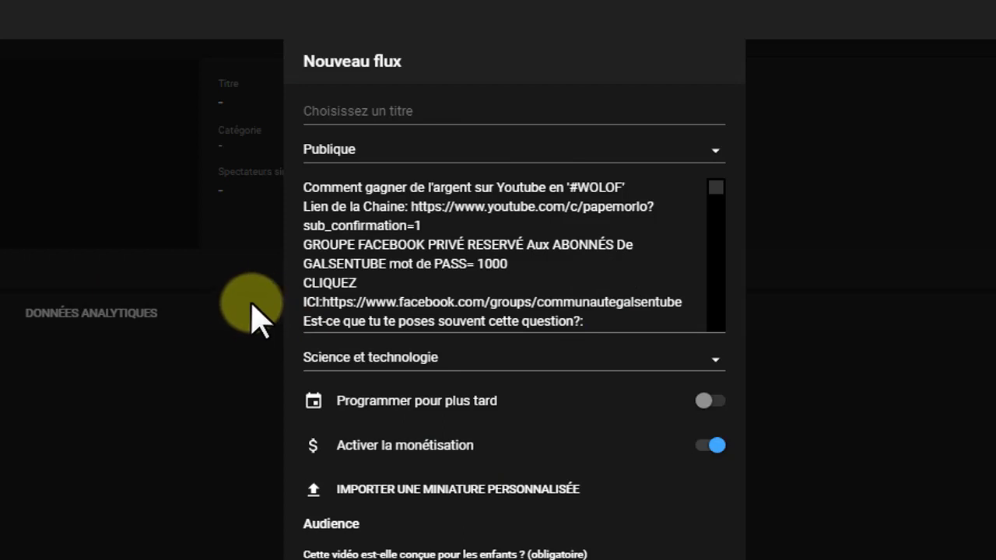
left_click(405, 108)
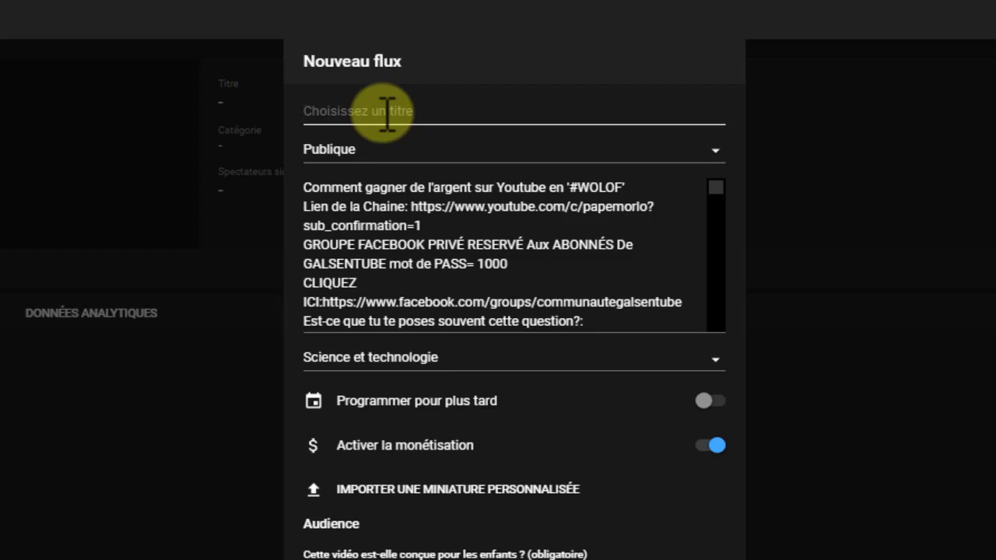
type("gt")
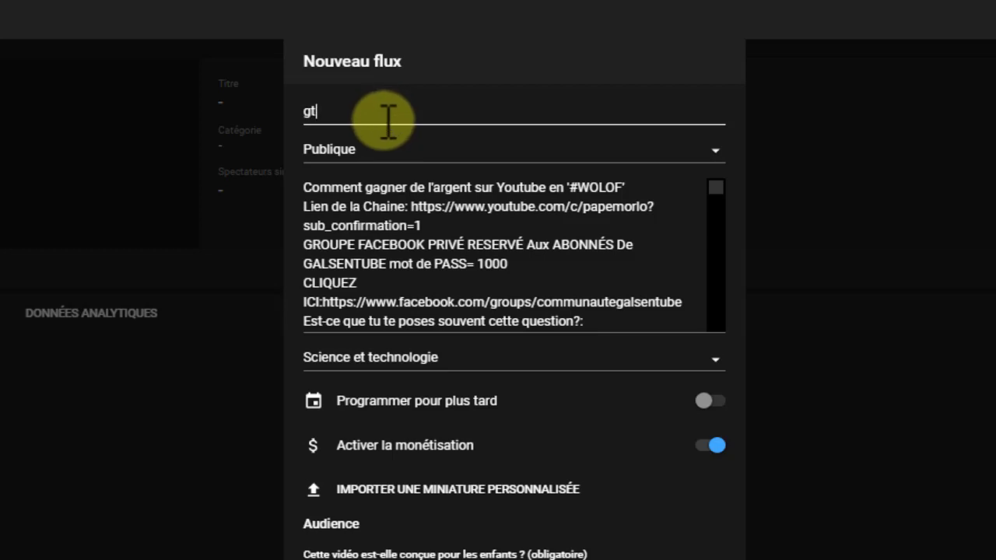
left_click(373, 163)
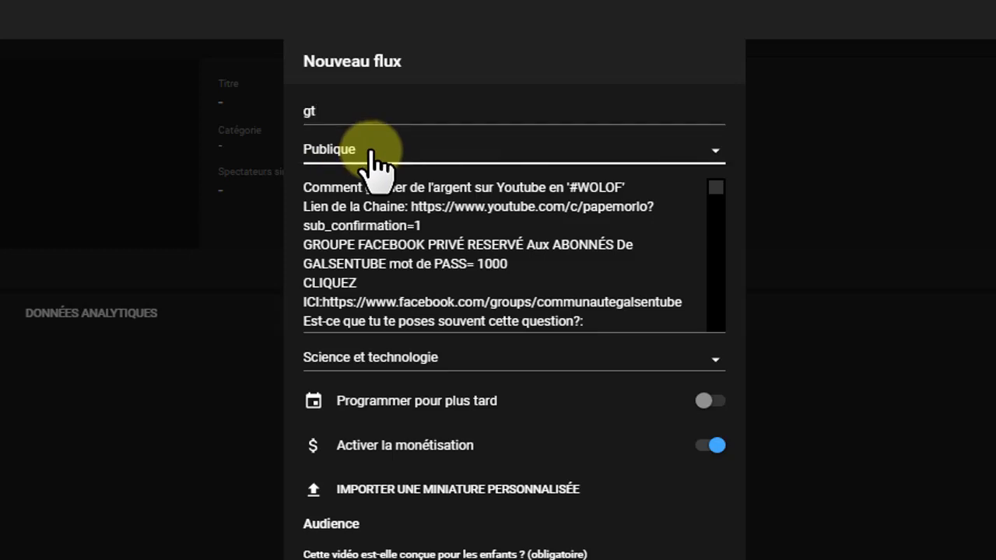
left_click(397, 272)
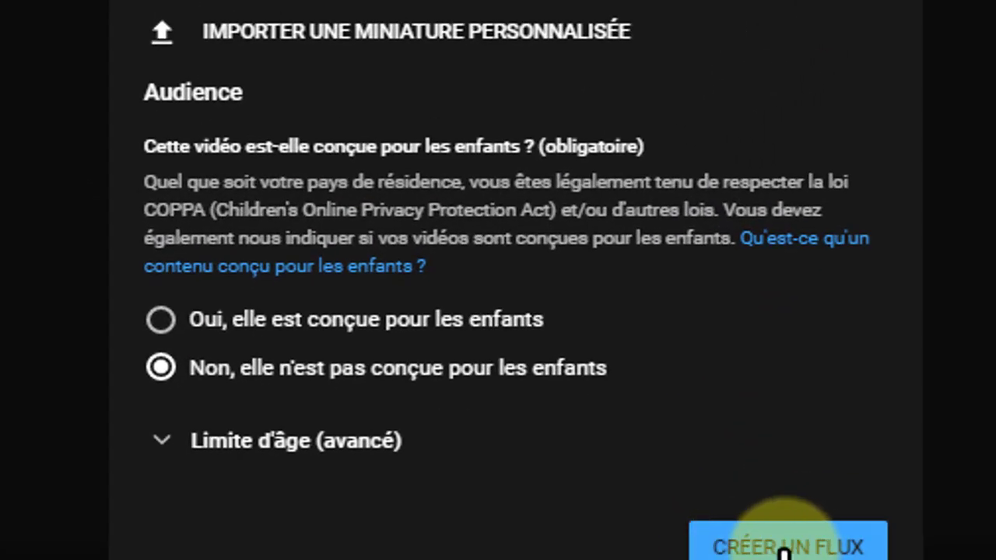
left_click(784, 549)
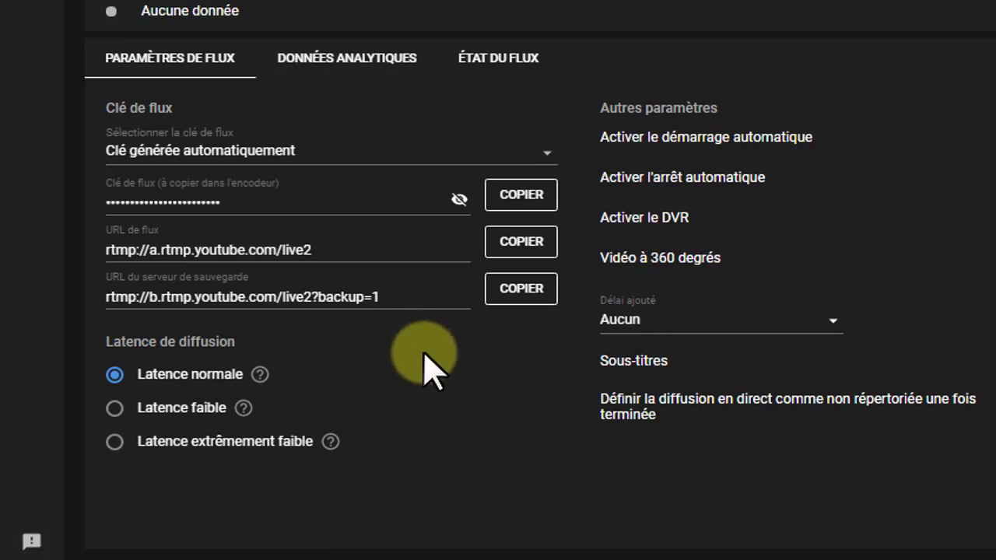
- Set the stream's broadcast latency to low (Latence faible) and copy the automatically generated stream key
left_click(116, 406)
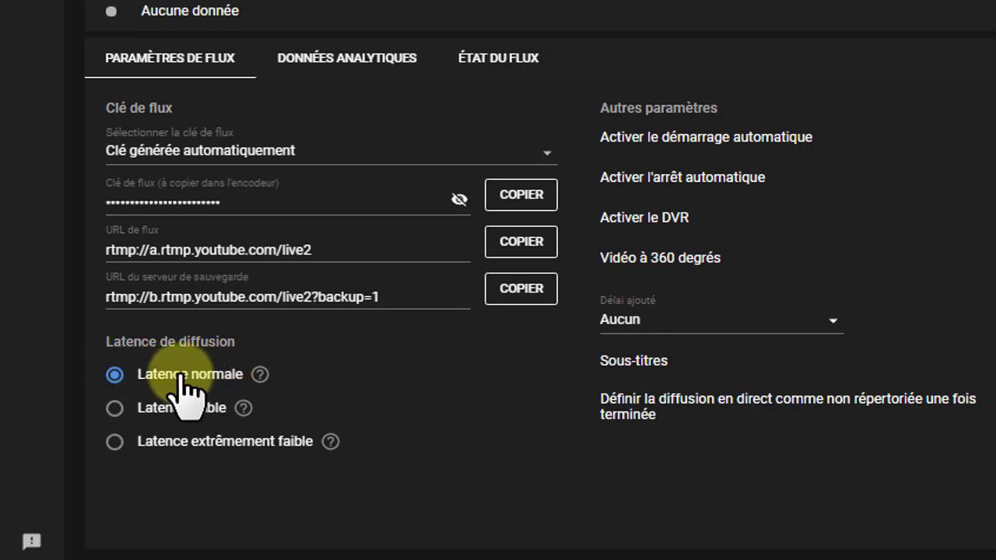
left_click(115, 410)
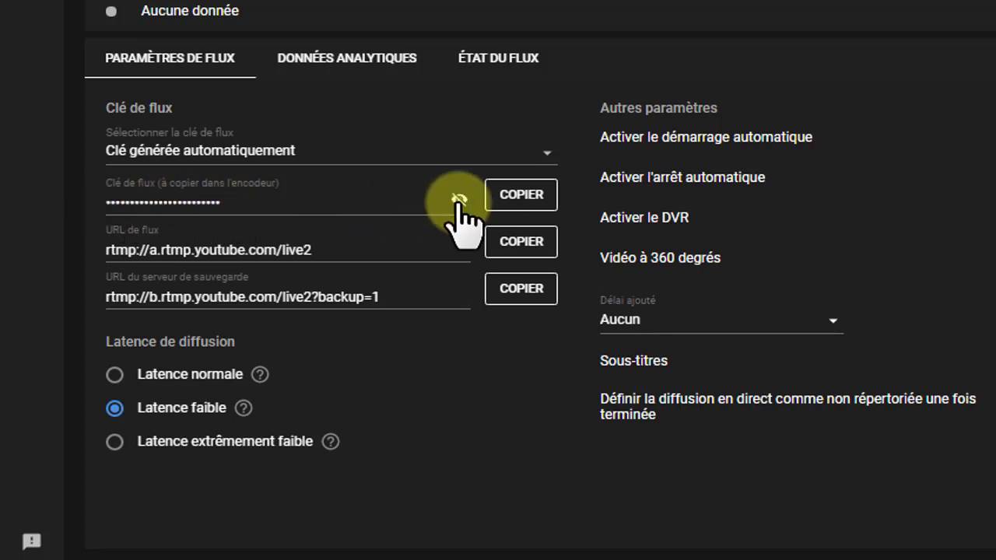
left_click(524, 199)
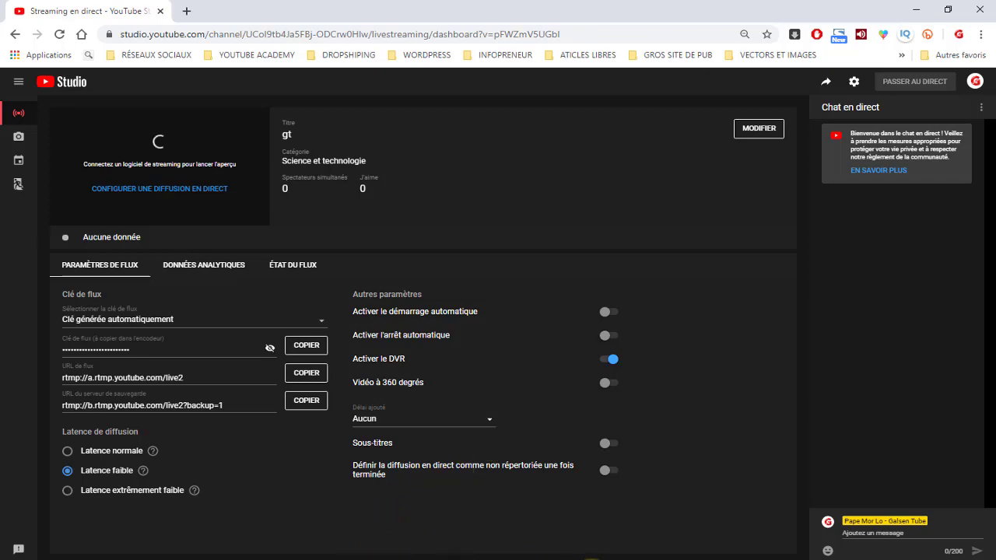
- Switch to OBS, replace the existing stream key in the Stream settings with the copied YouTube stream key, and apply the change
key("alt+Tab")
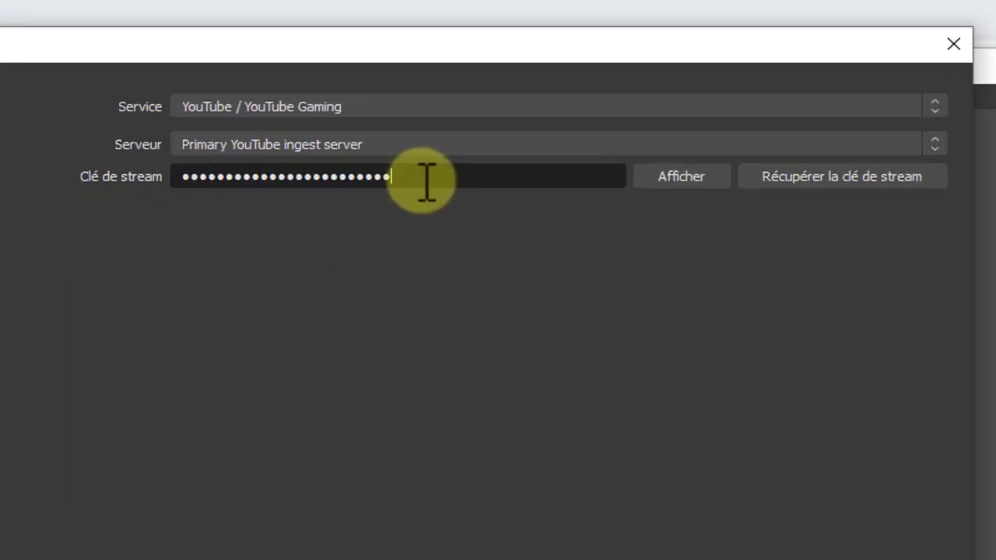
left_click_drag(505, 102, 369, 103)
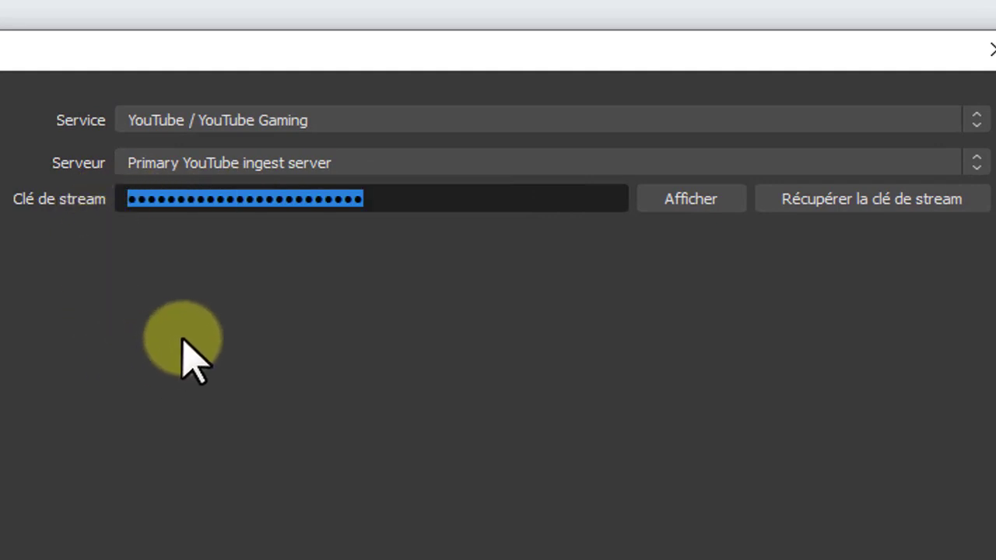
key("BackSpace")
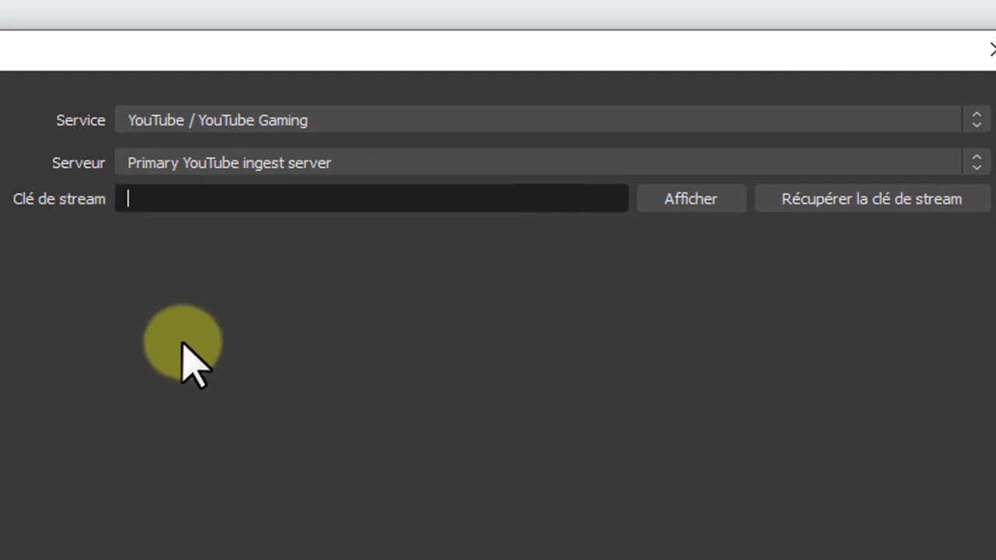
right_click(219, 201)
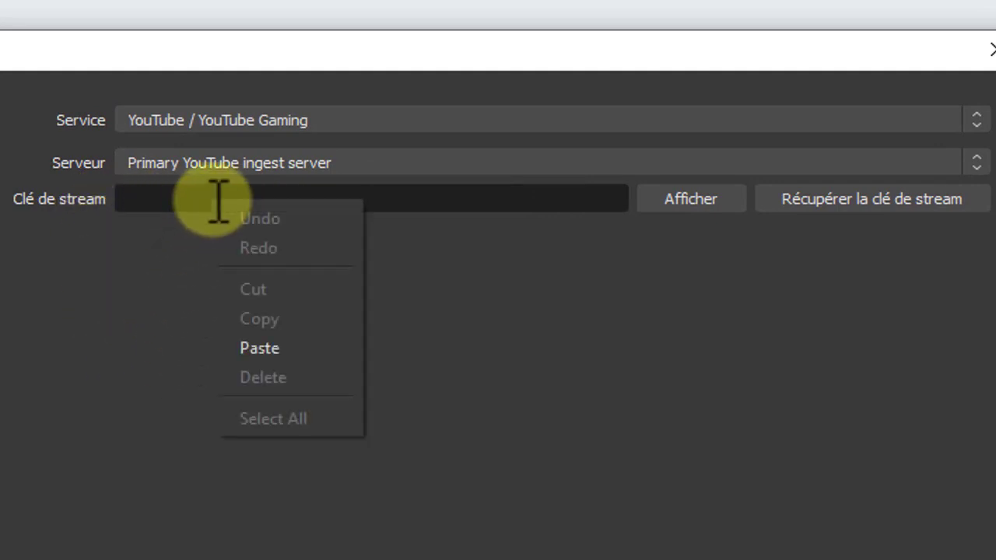
left_click(284, 350)
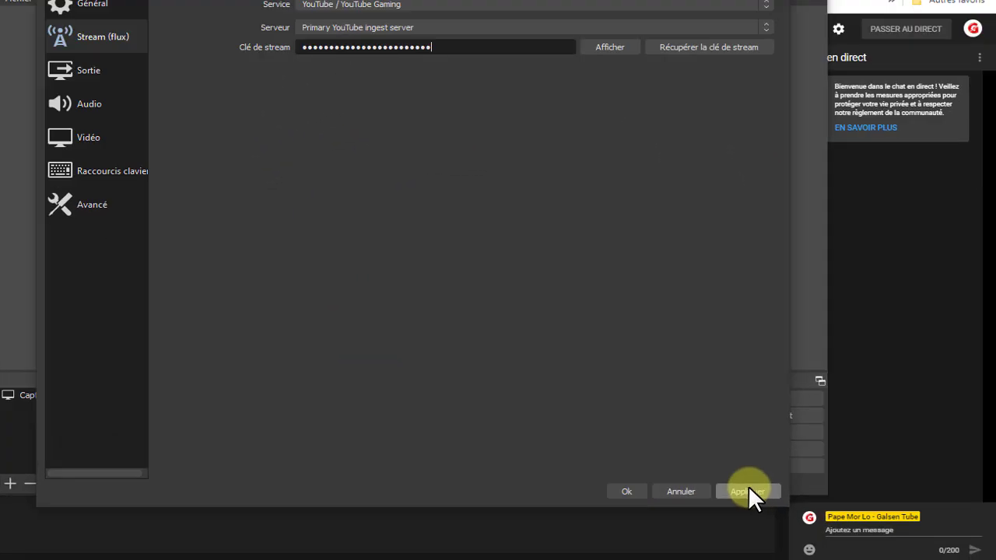
left_click(747, 489)
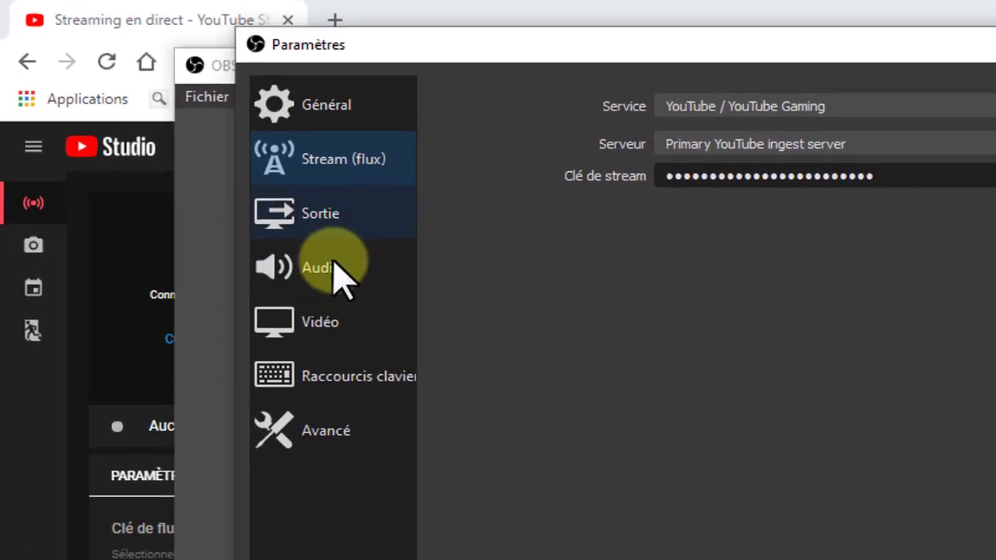
- In the audio settings, set Audio du Bureau and Audio du Bureau 2 to Par défaut, leave Audio Micro/Auxiliaire Désactivé, and save the settings
left_click(233, 196)
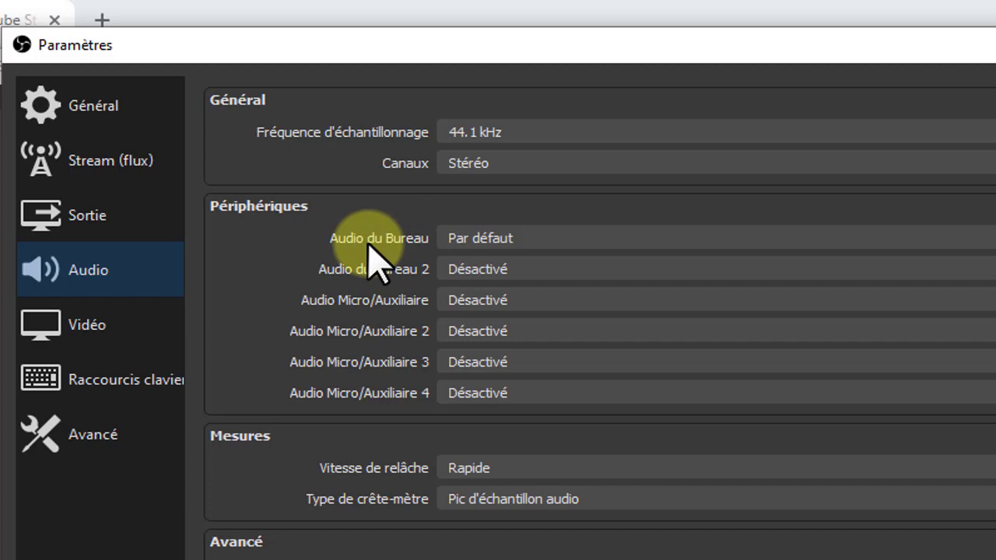
left_click(481, 238)
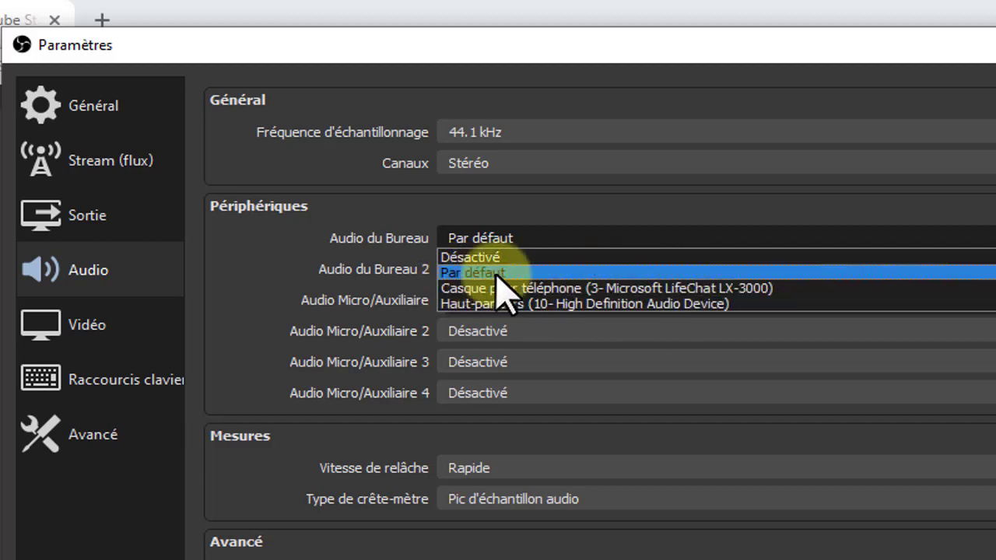
left_click(470, 272)
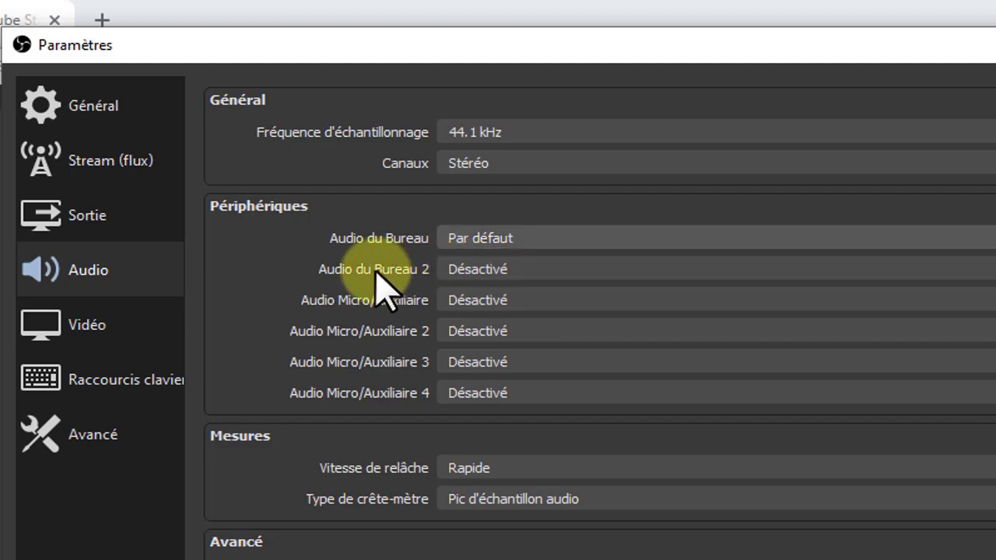
left_click(473, 271)
left_click(479, 305)
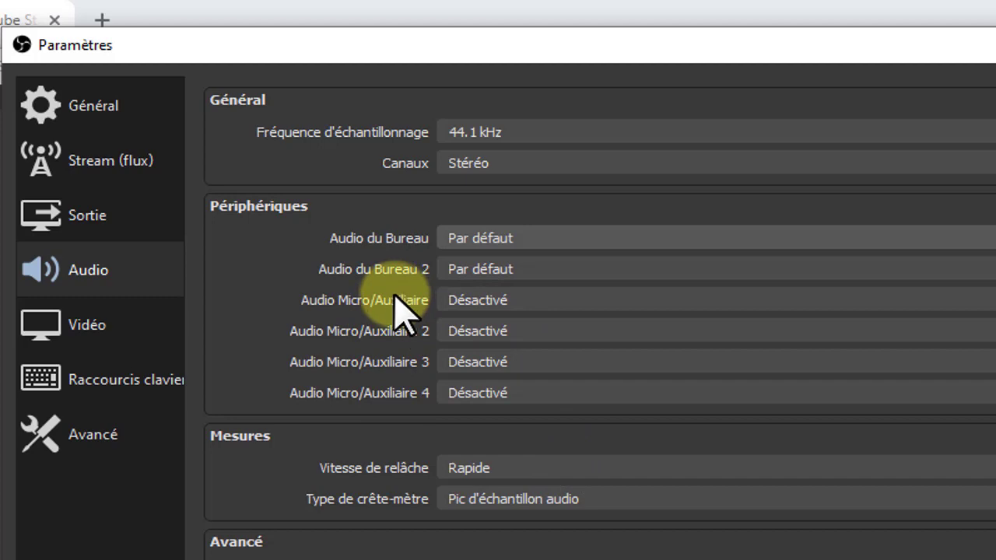
left_click(453, 299)
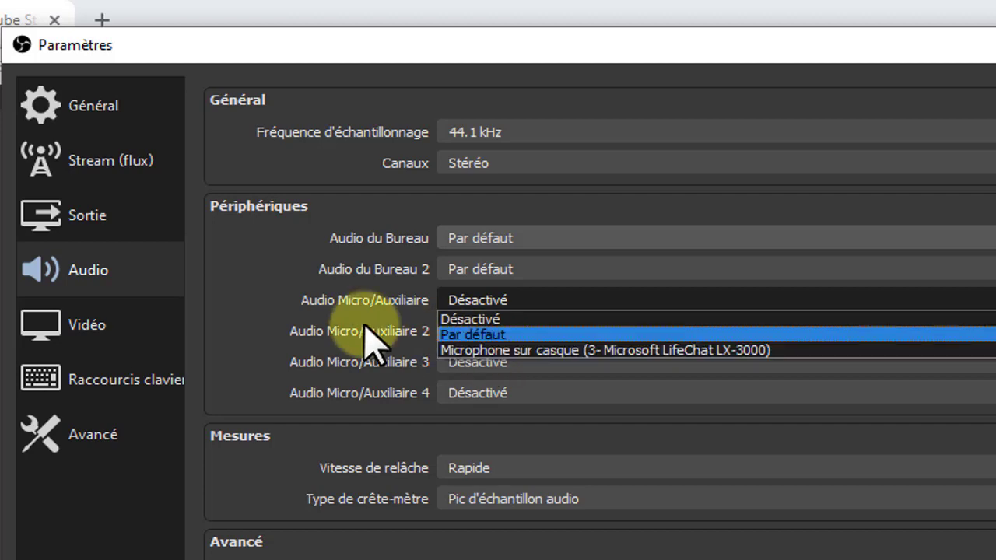
left_click(323, 315)
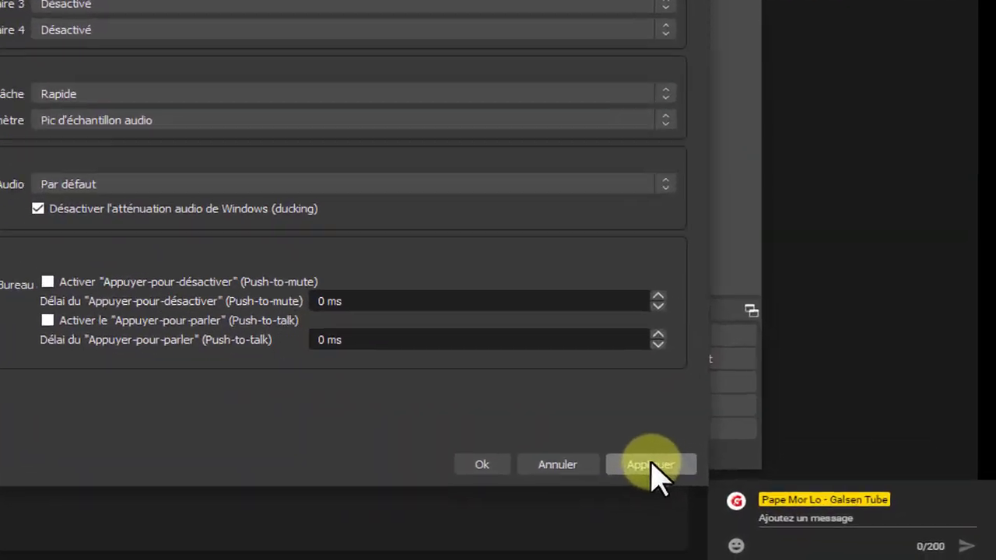
left_click(772, 498)
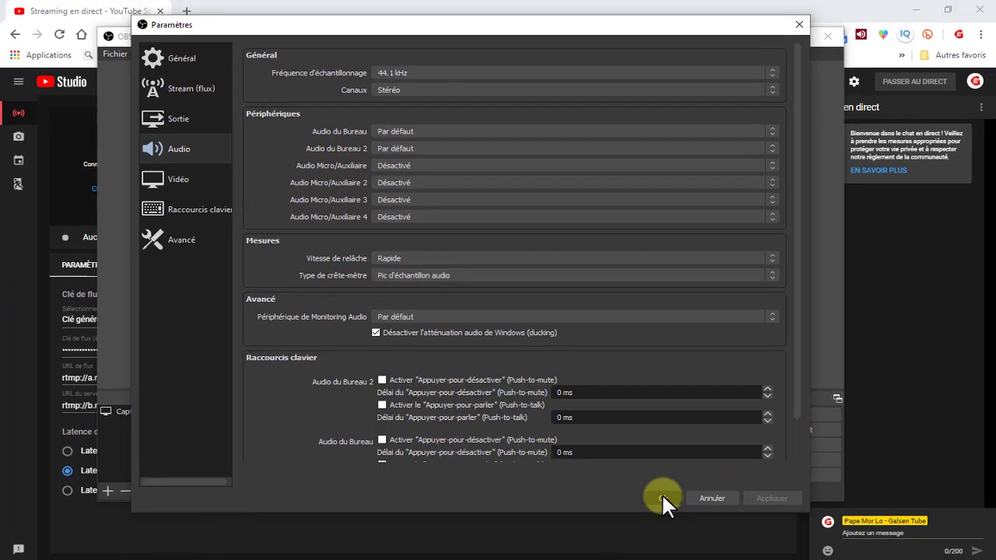
left_click(457, 463)
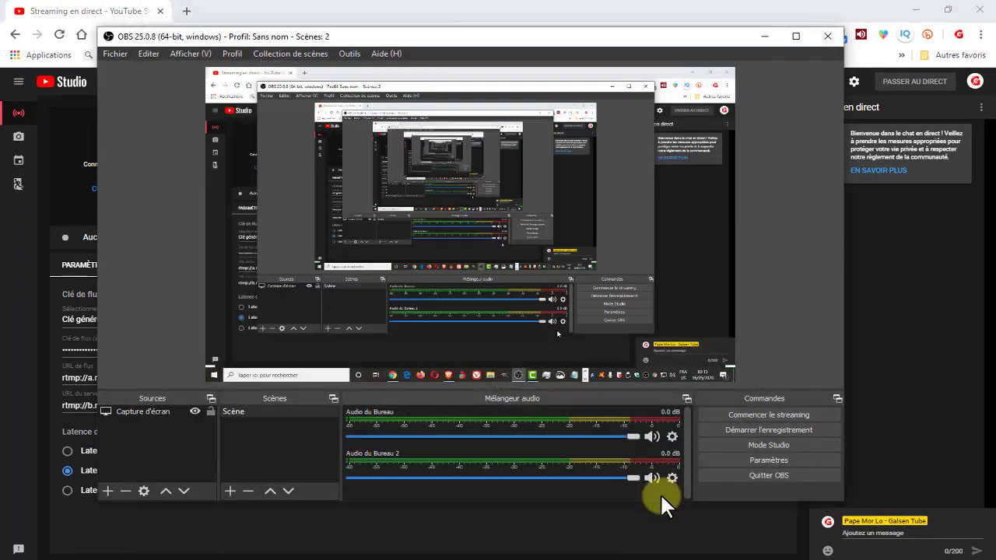
- Delete the Capture d'écran source from the scene
left_click(154, 410)
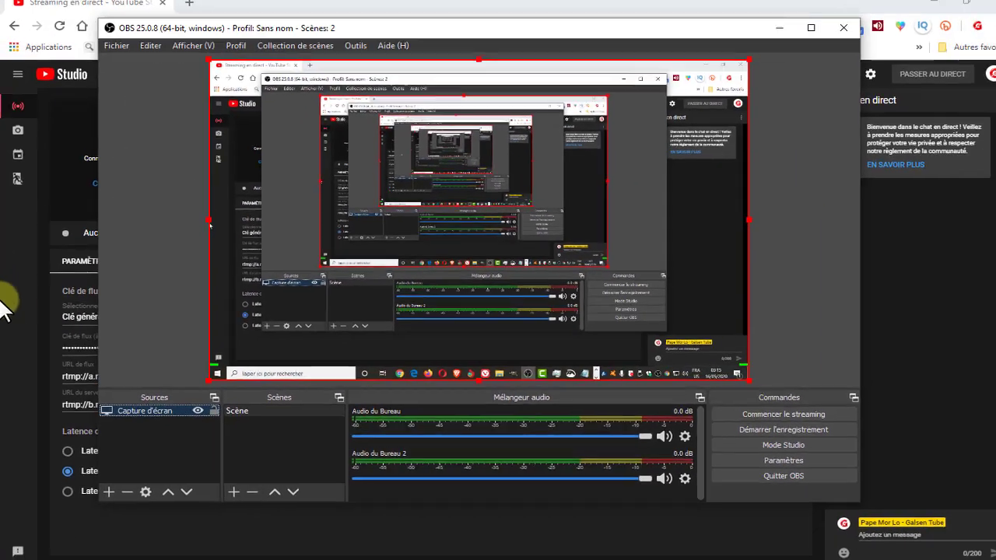
left_click(14, 300)
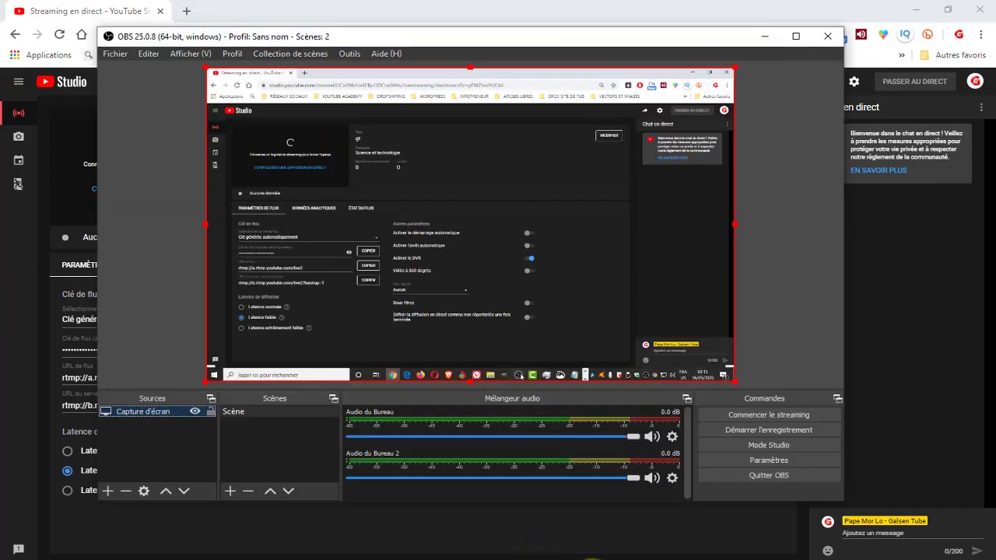
left_click(591, 559)
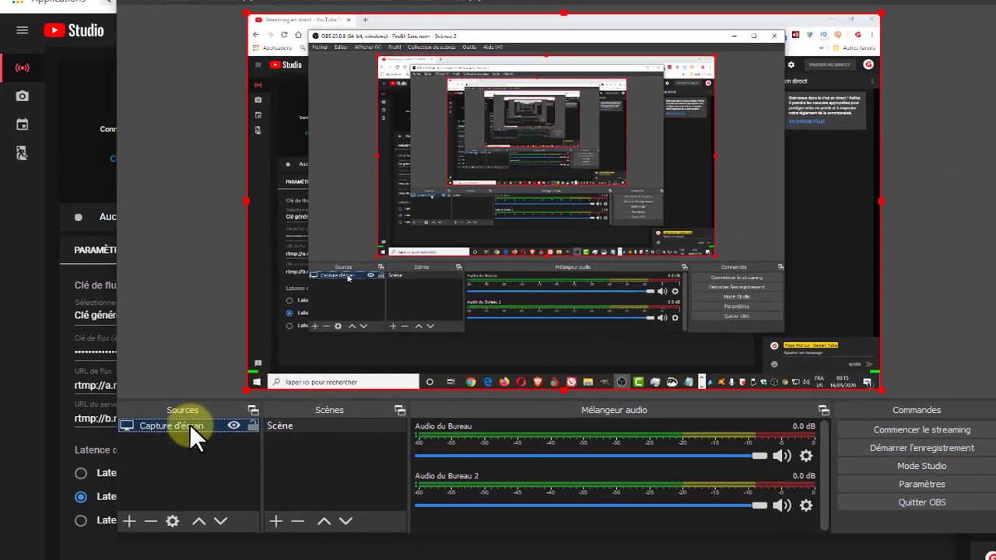
right_click(157, 410)
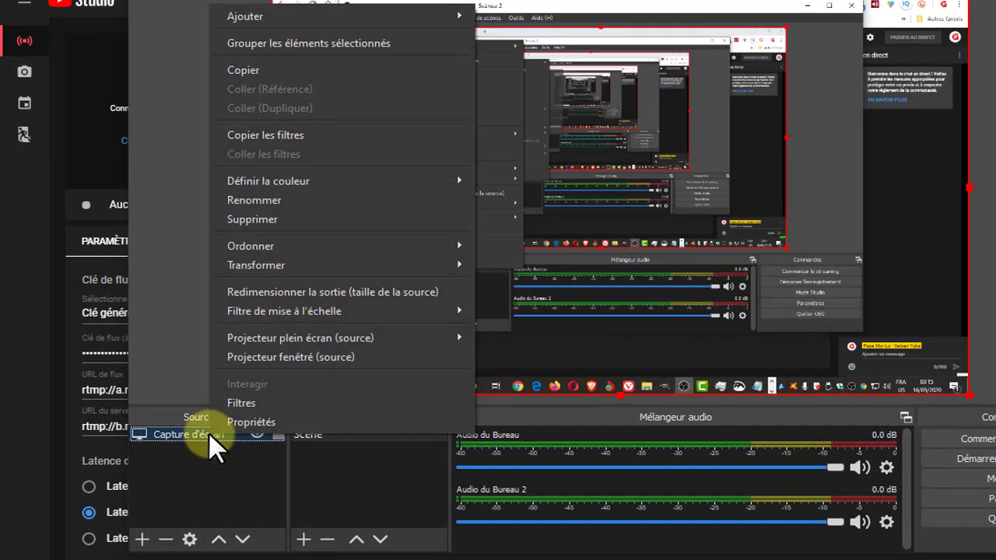
left_click(257, 221)
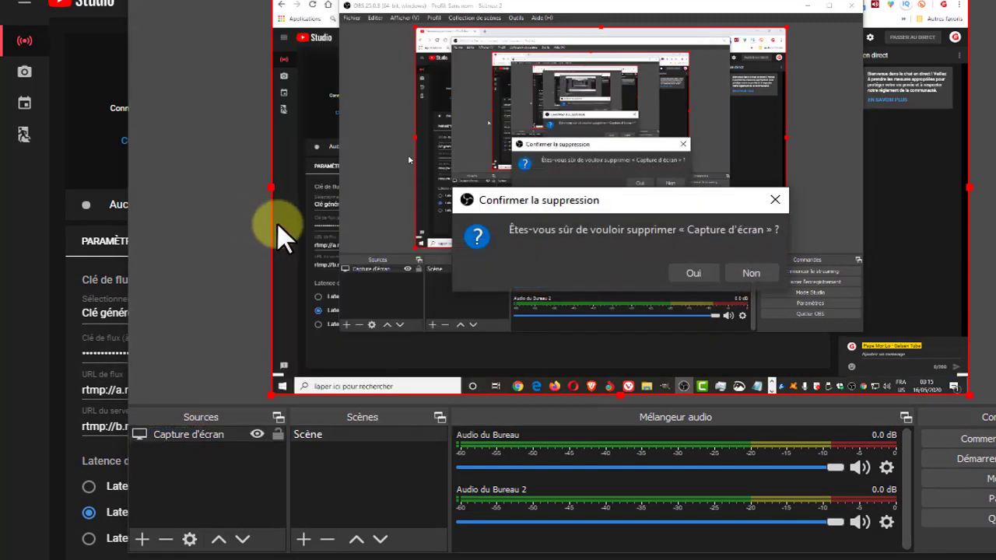
left_click(693, 273)
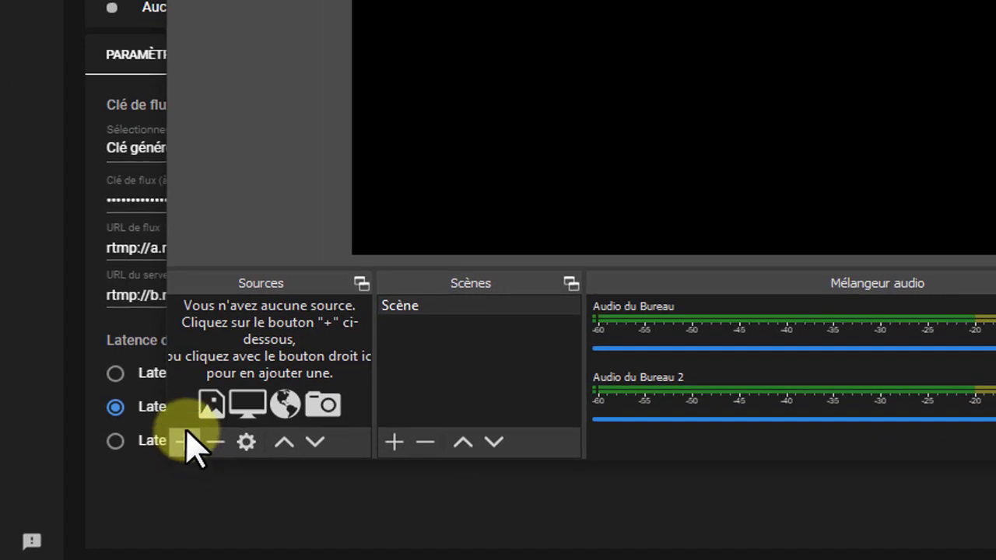
- Add a new visible window capture source named "Capture de fenêtre" to the scene
left_click(184, 442)
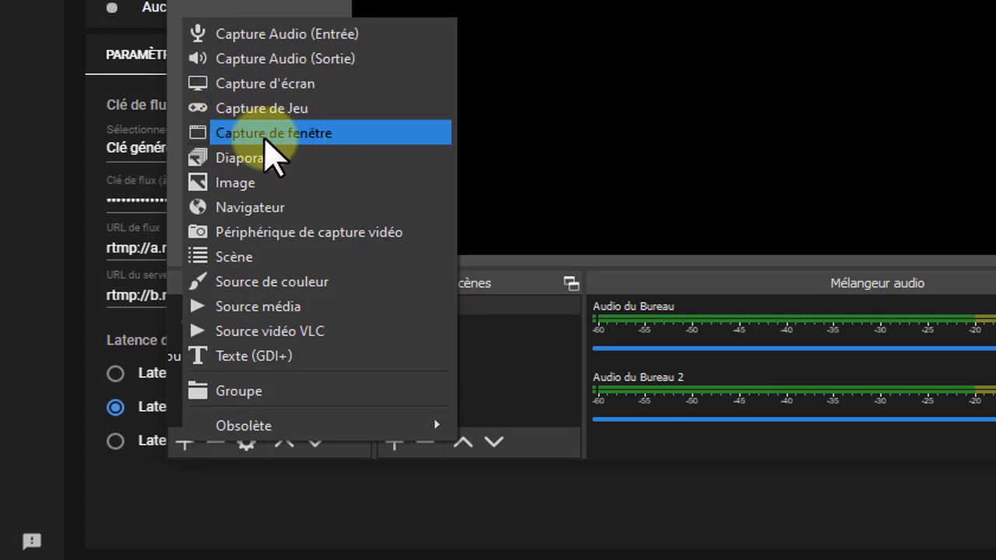
left_click(267, 137)
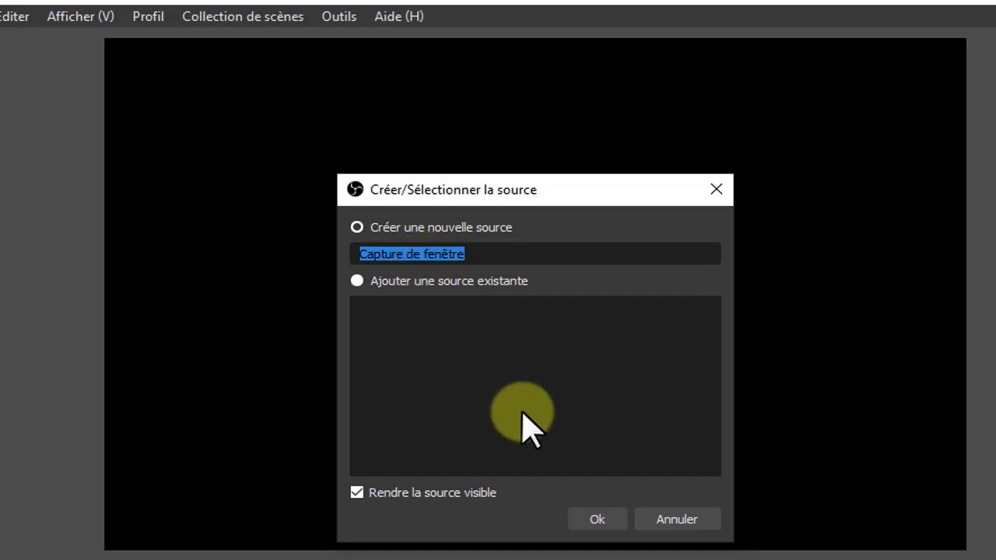
left_click(597, 519)
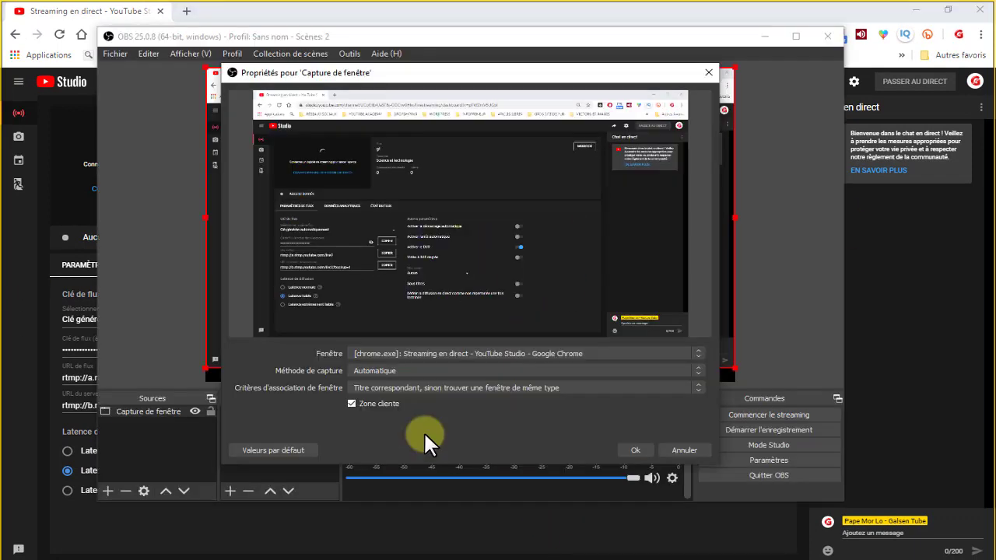
- Set the window capture to the Brave window "Africanews (en français) EN DIRECT - YouTube", test it while switching windows, and accept the properties
left_click(454, 354)
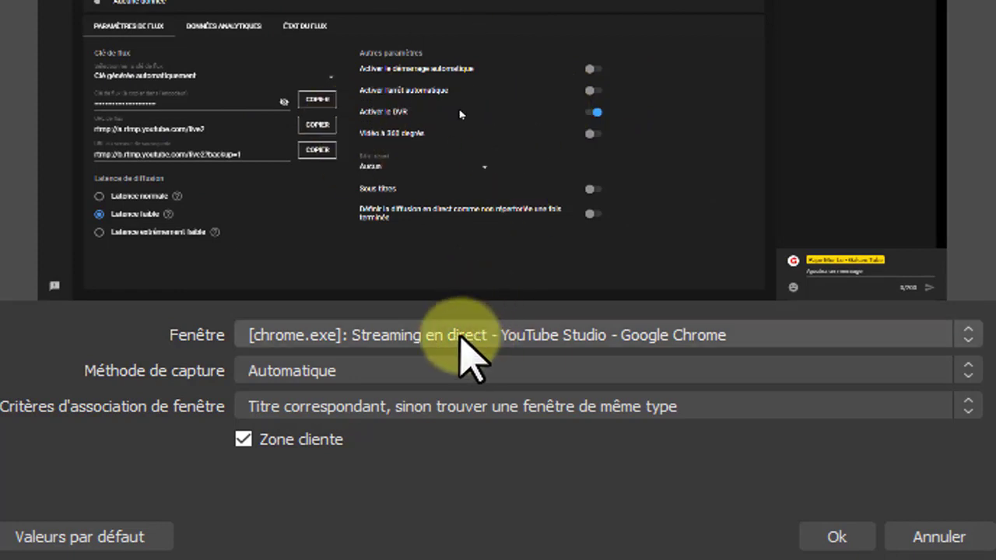
left_click(465, 343)
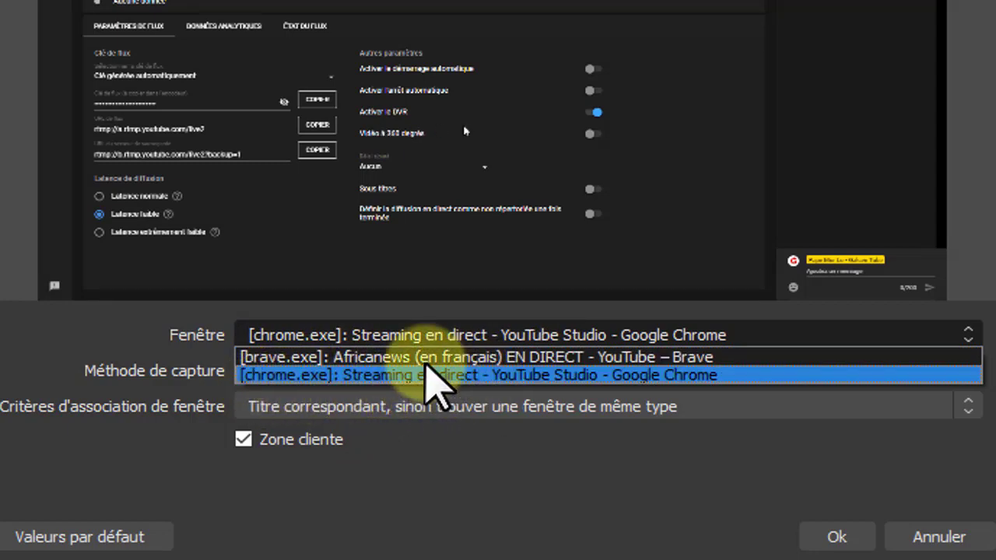
left_click(439, 357)
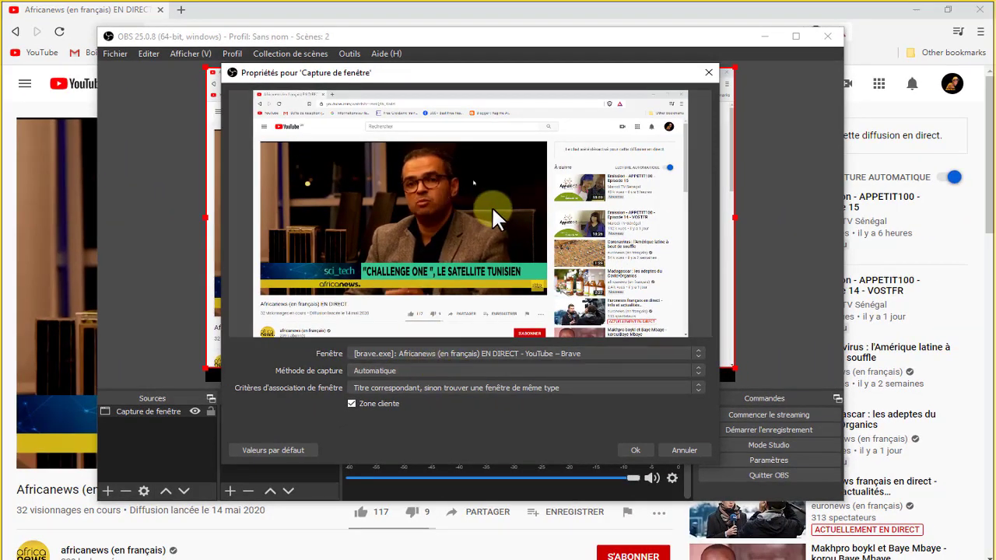
left_click(9, 357)
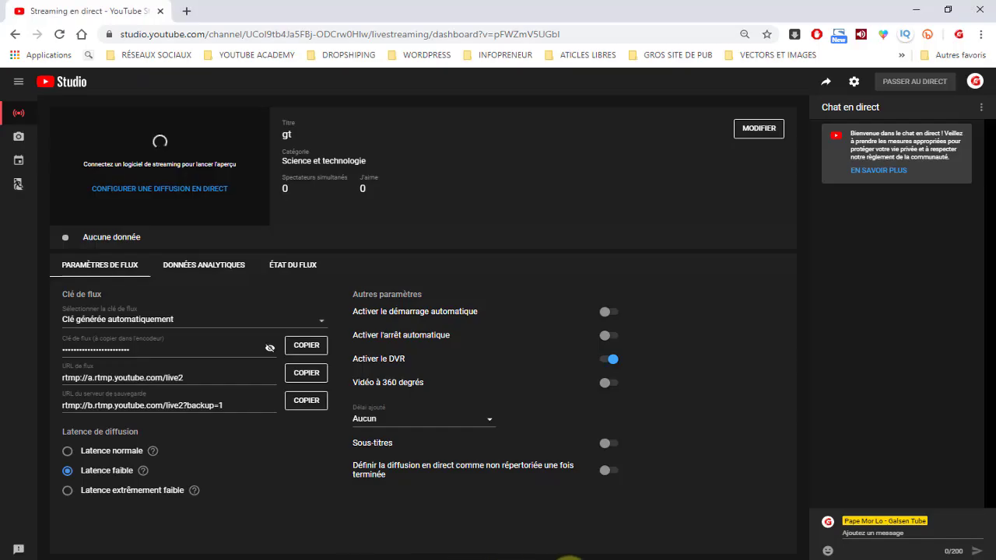
mouse_move(571, 559)
left_click(537, 537)
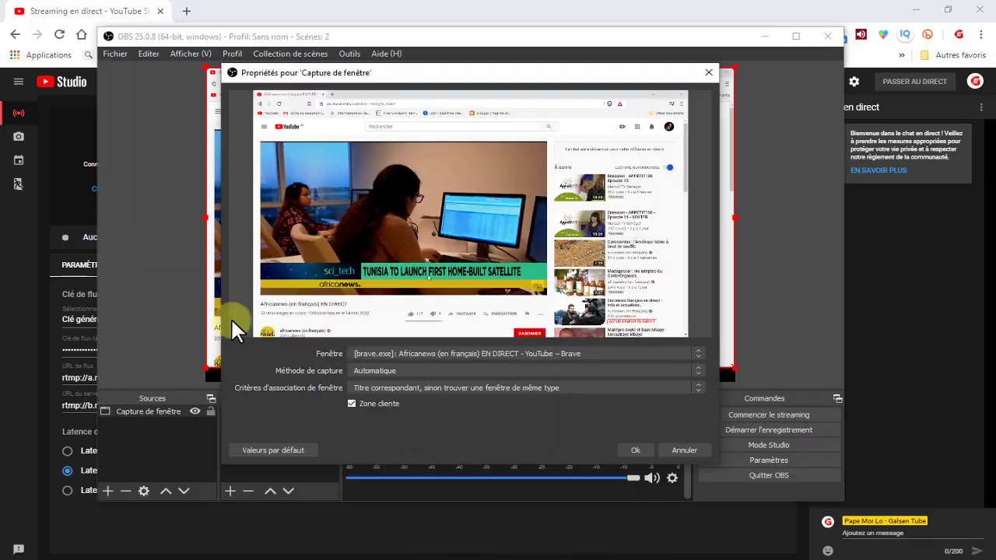
left_click(17, 337)
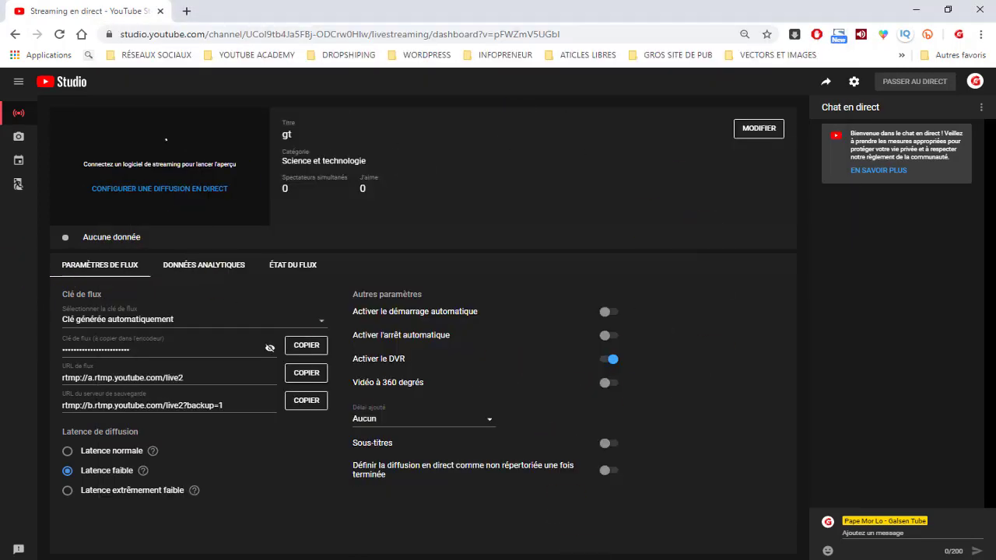
left_click(536, 529)
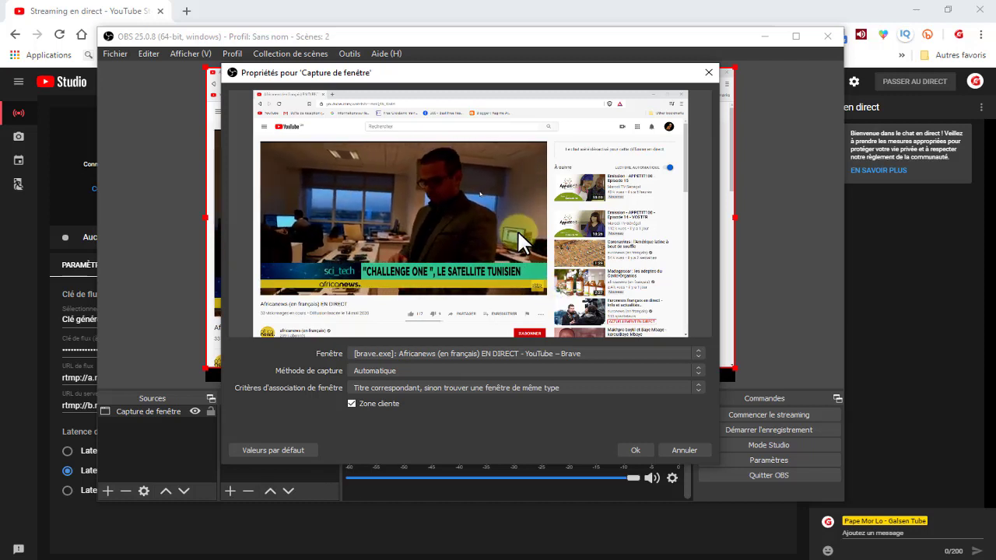
left_click(638, 450)
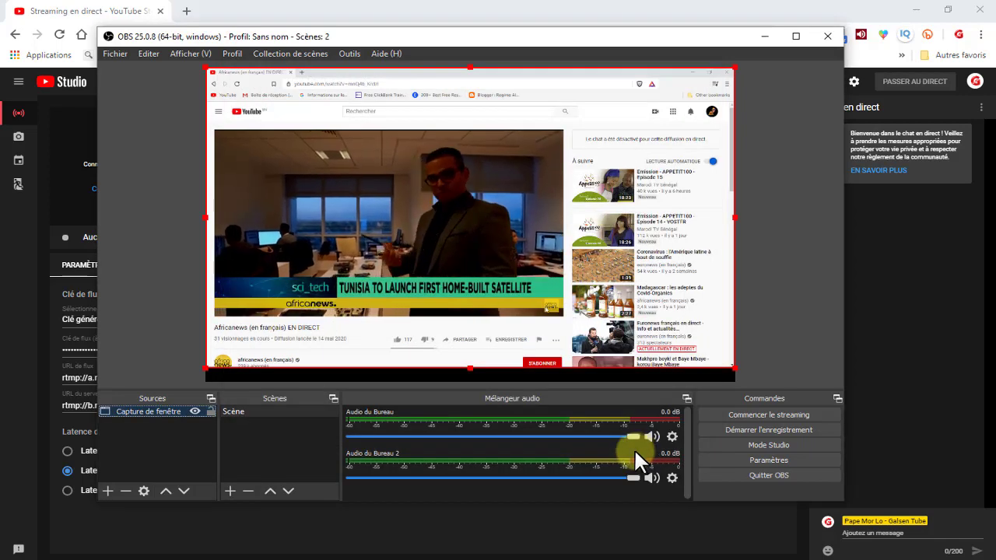
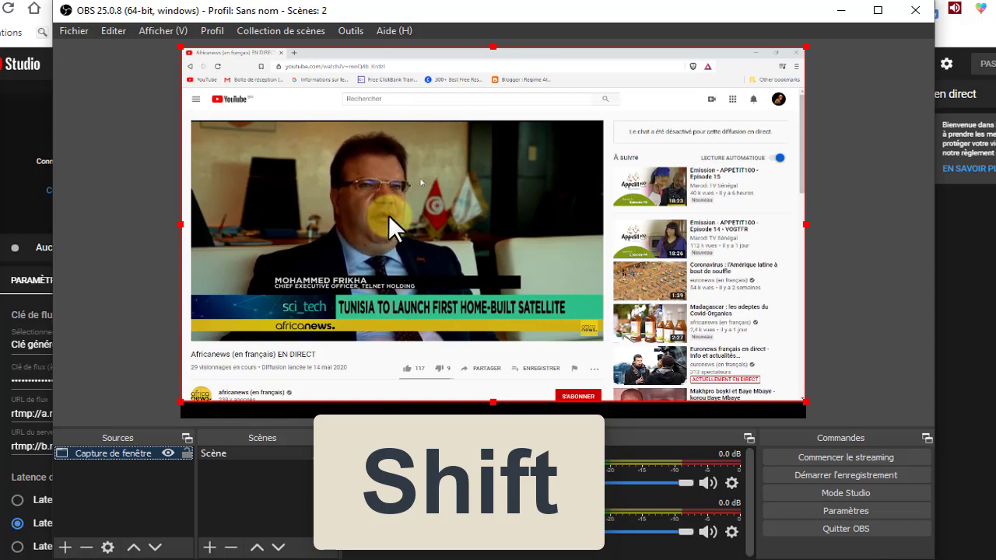
- Stretch the window capture past the canvas on all four sides so the Africanews video fills more of the frame
mouse_move(303, 172)
left_mouse_down()
mouse_move(294, 152)
mouse_move(308, 154)
mouse_move(310, 168)
left_mouse_up()
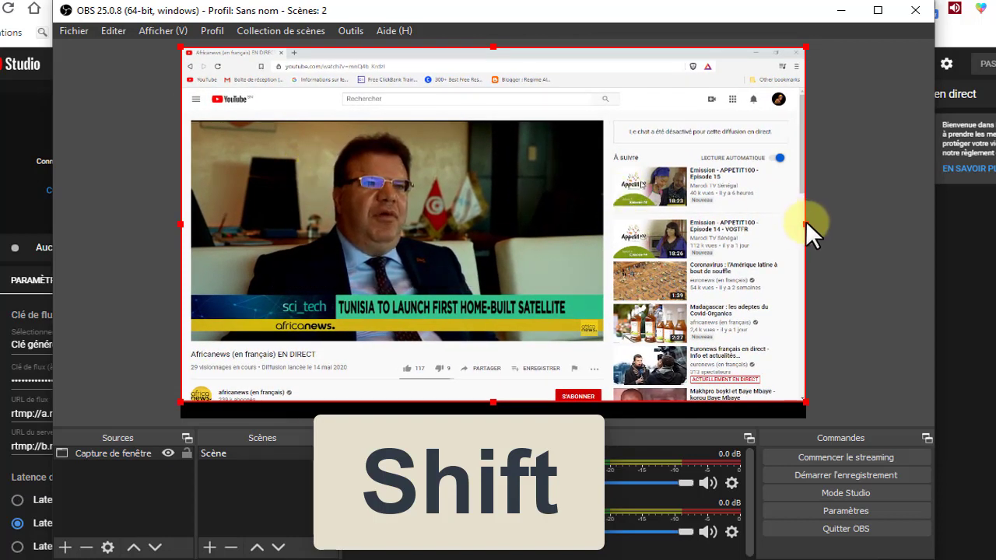
left_click_drag(806, 223, 995, 227)
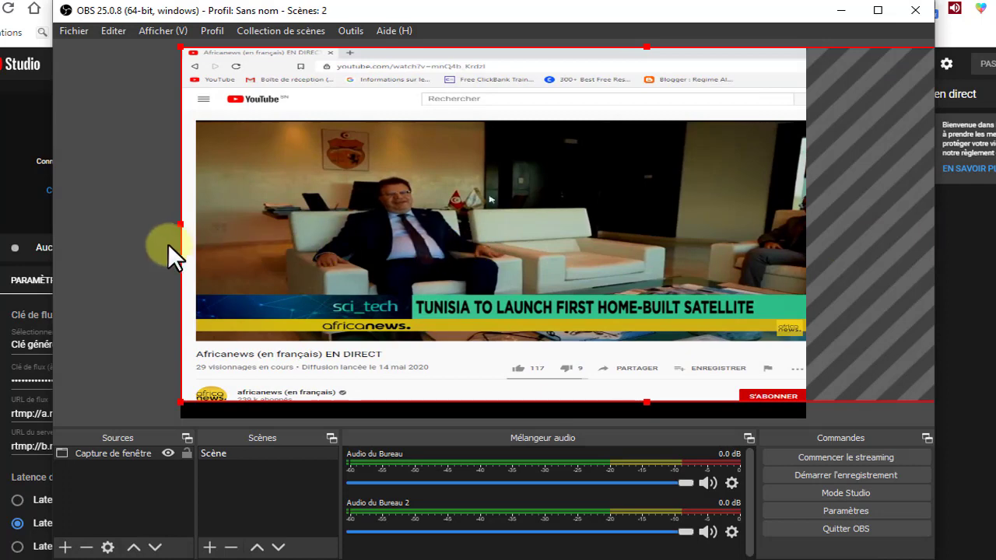
mouse_move(180, 222)
left_mouse_down()
mouse_move(126, 223)
mouse_move(165, 226)
left_mouse_up()
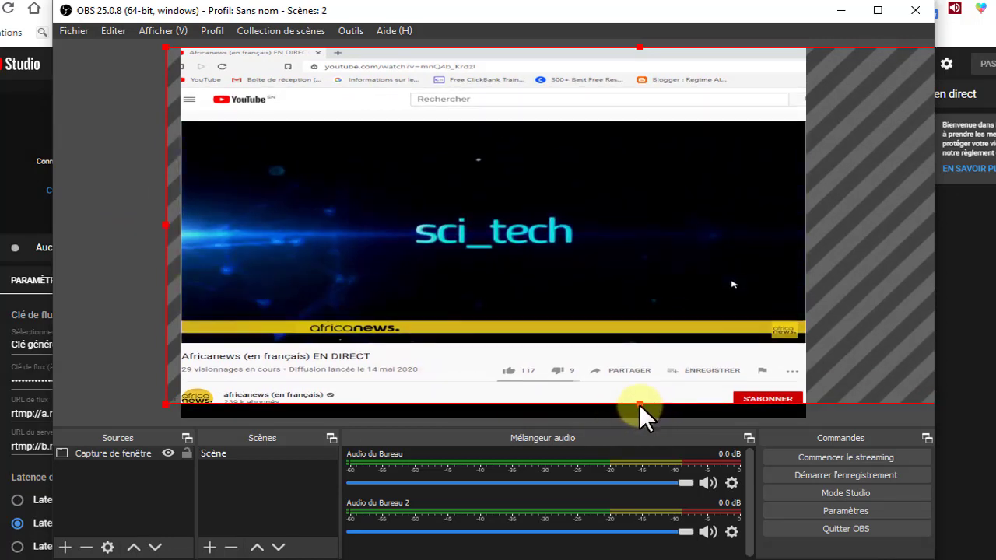
left_click_drag(639, 404, 650, 495)
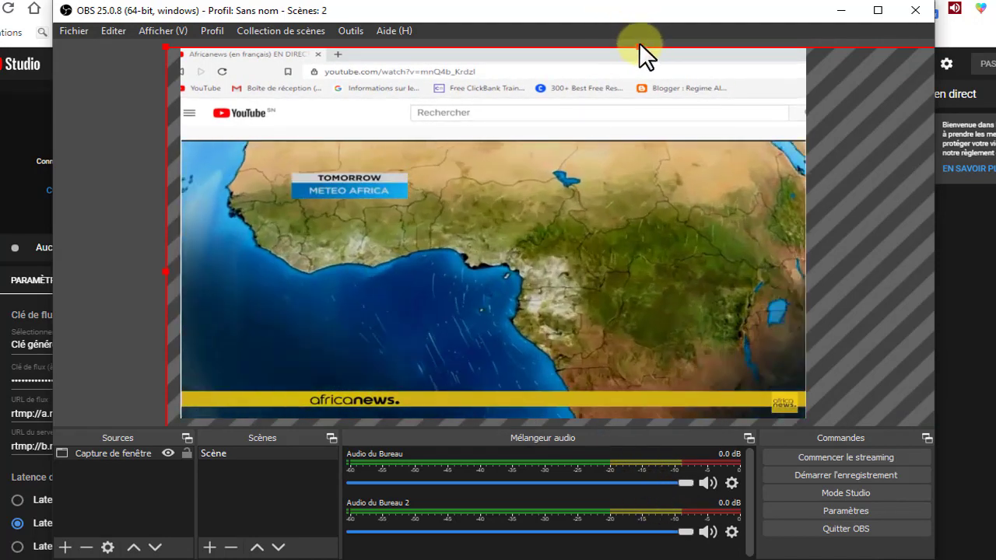
left_click_drag(639, 44, 640, 0)
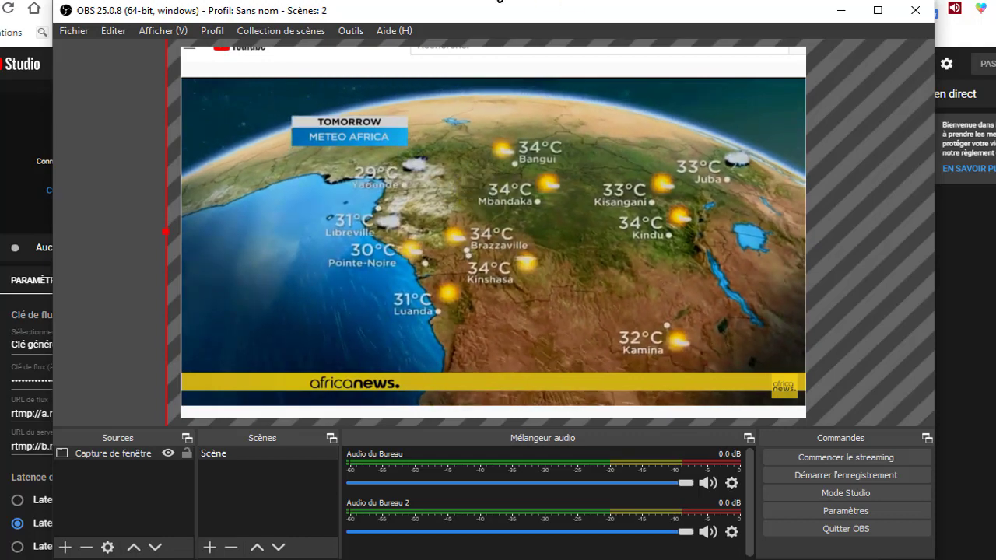
- Lower the OBS window, adjust the height of the window capture from its upper edge, and reposition it so the Africanews video fills the canvas
left_click_drag(513, 10, 515, 91)
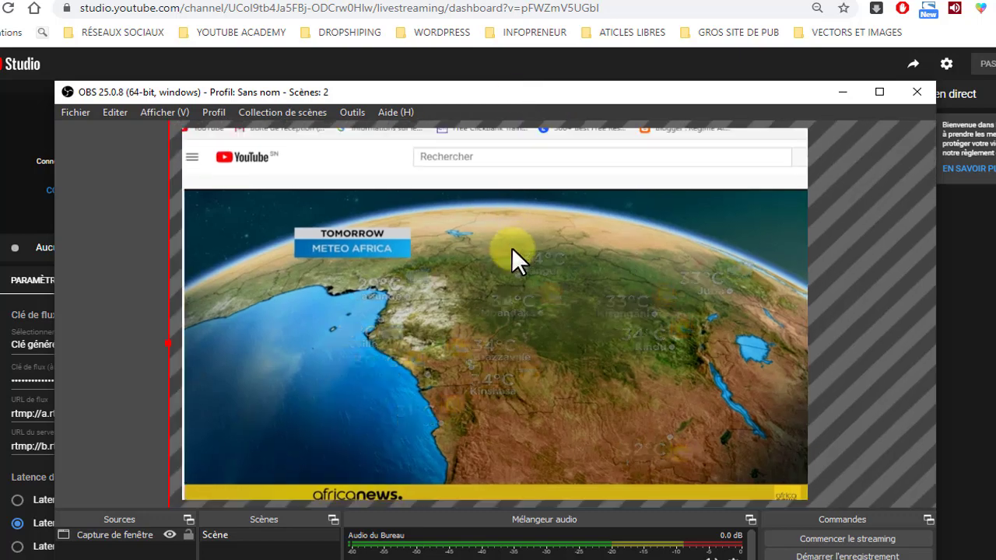
left_click_drag(512, 248, 511, 281)
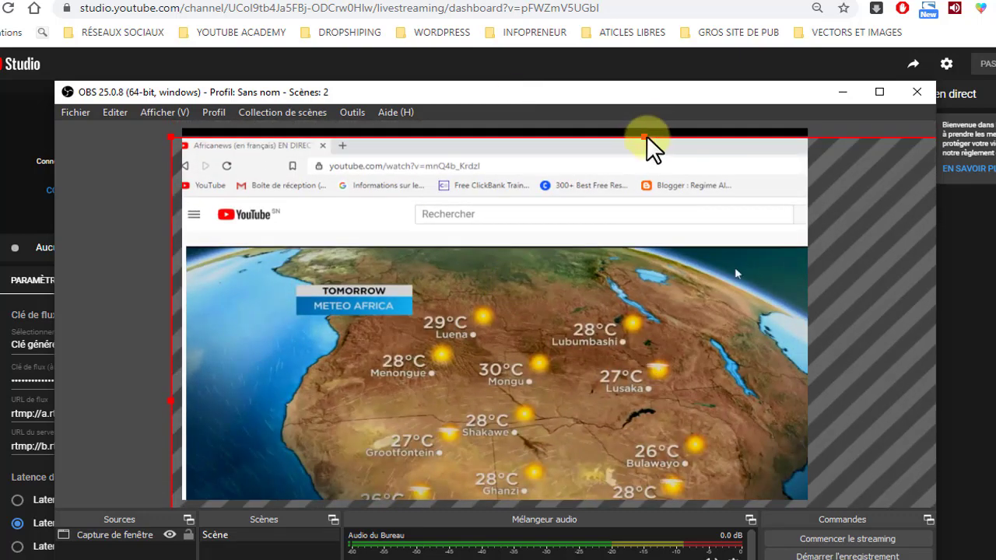
left_click_drag(643, 134, 630, 17)
left_click_drag(526, 250, 528, 393)
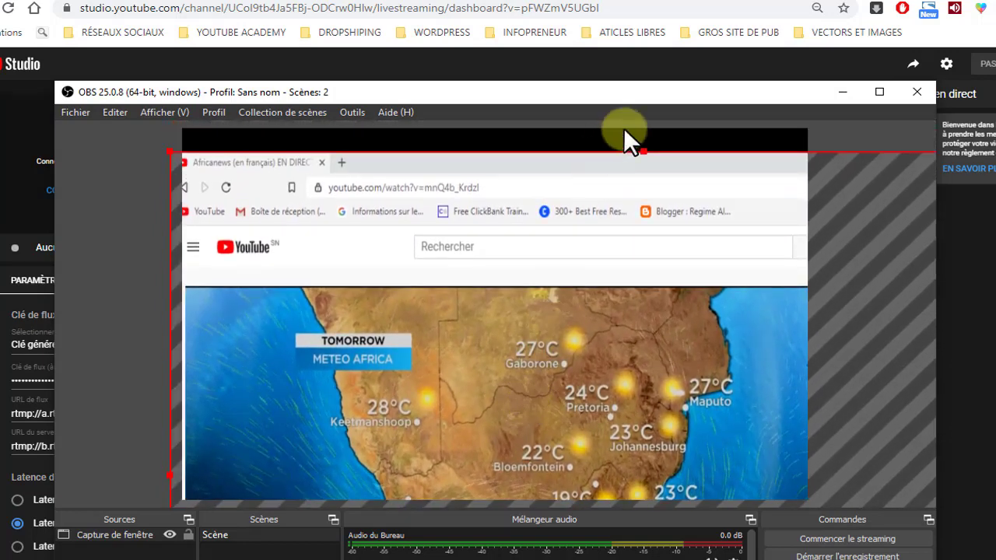
left_click_drag(645, 149, 644, 165)
left_click_drag(513, 357, 521, 333)
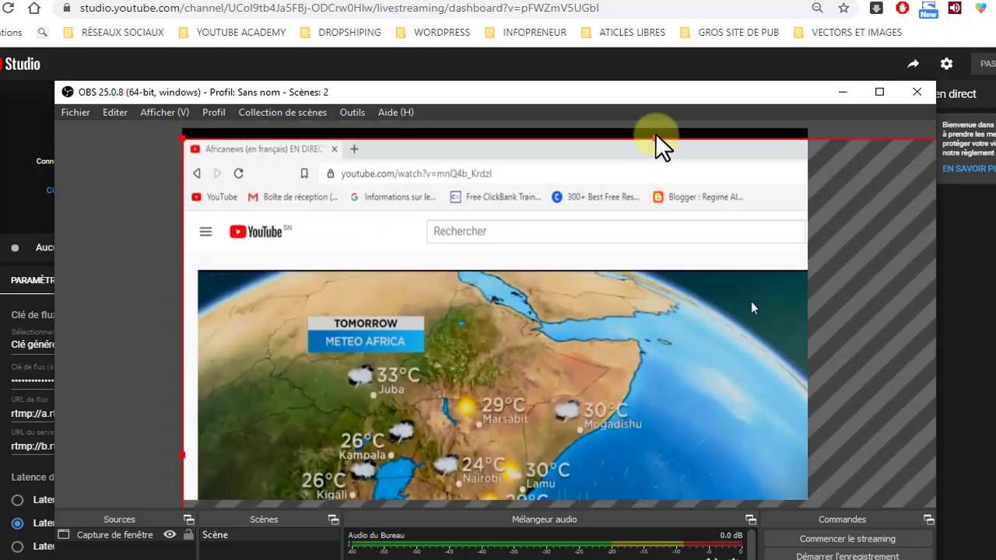
left_click_drag(656, 135, 656, 151)
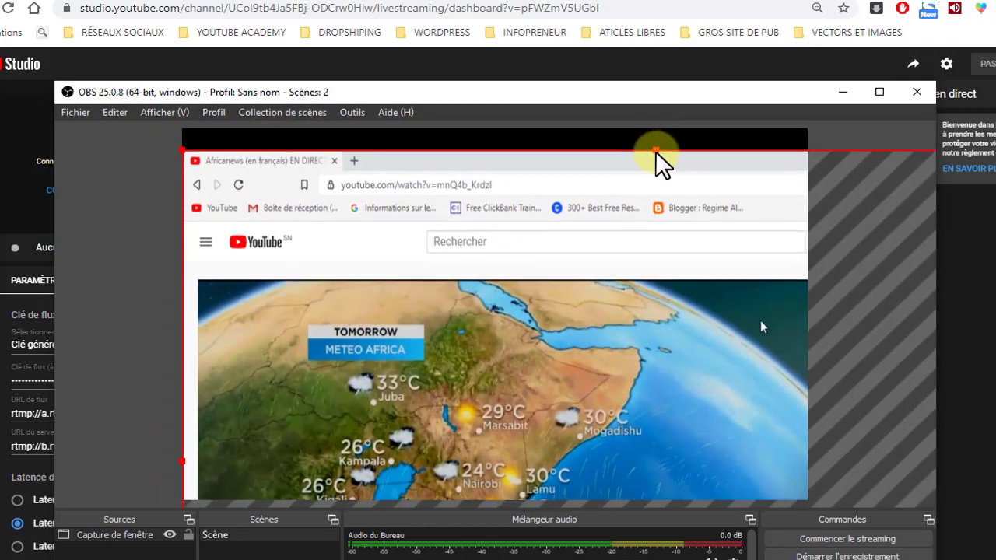
left_click_drag(561, 337, 551, 221)
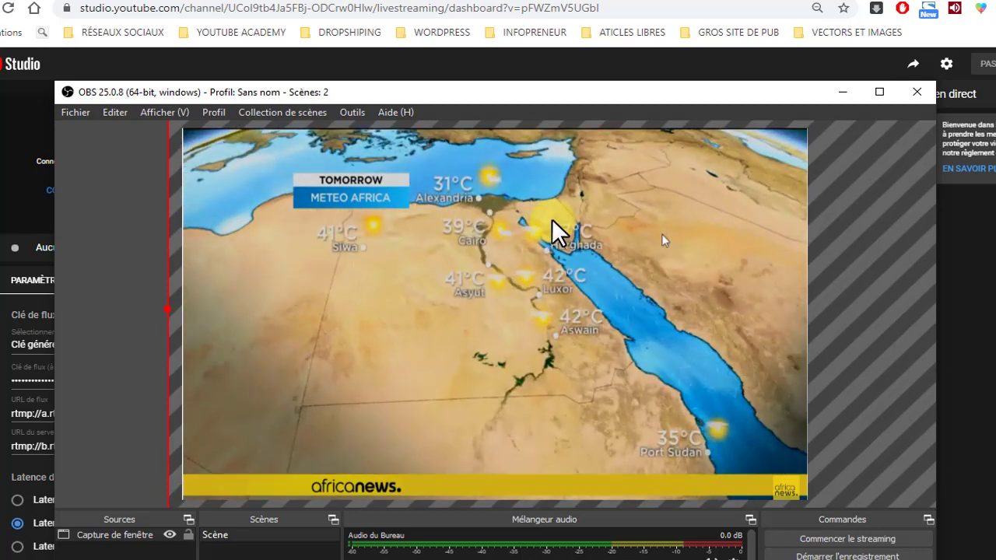
- Reduce the capture's height slightly from its upper edge, re-center the video, extend its left edge slightly, deselect it, and move the OBS window back up
left_click_drag(552, 220, 563, 373)
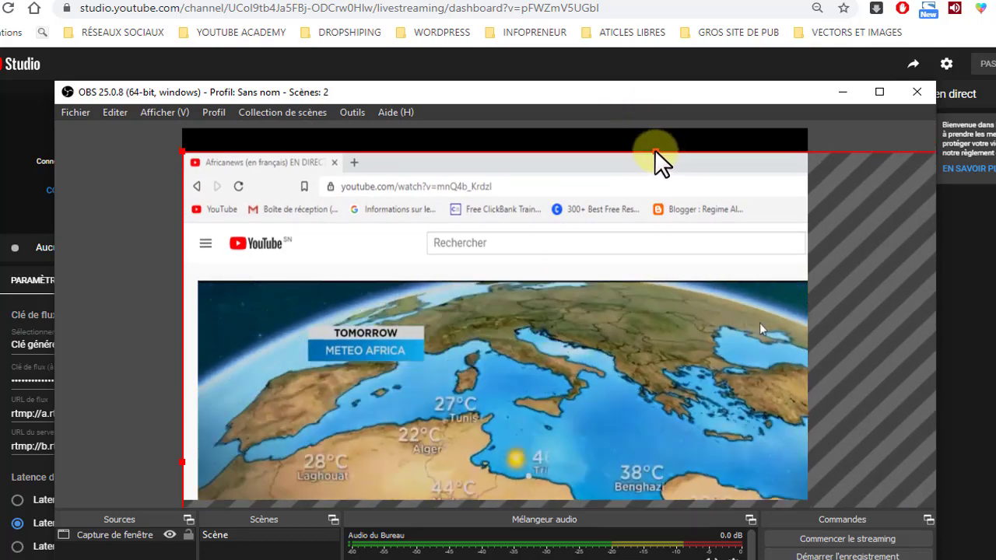
left_click_drag(655, 152, 655, 164)
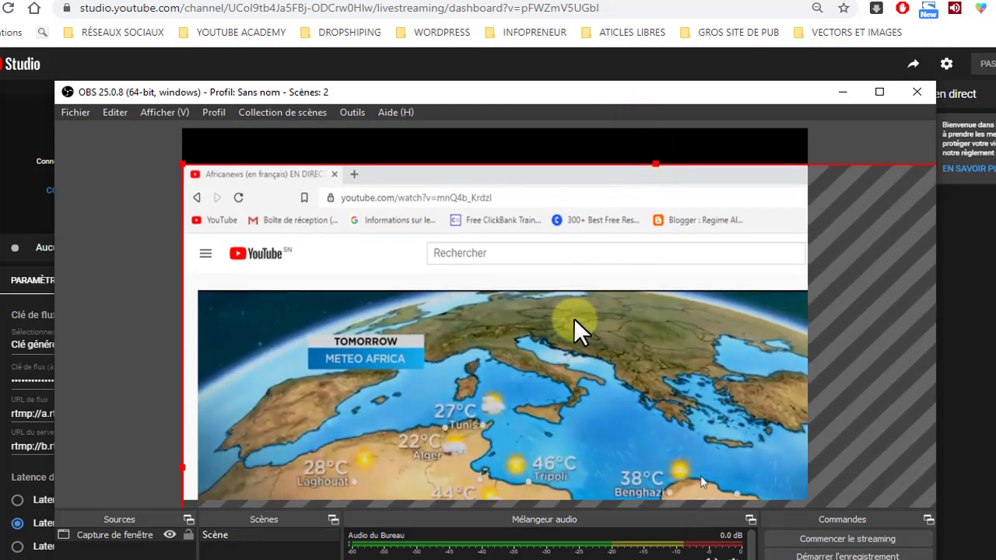
left_click_drag(574, 317, 563, 156)
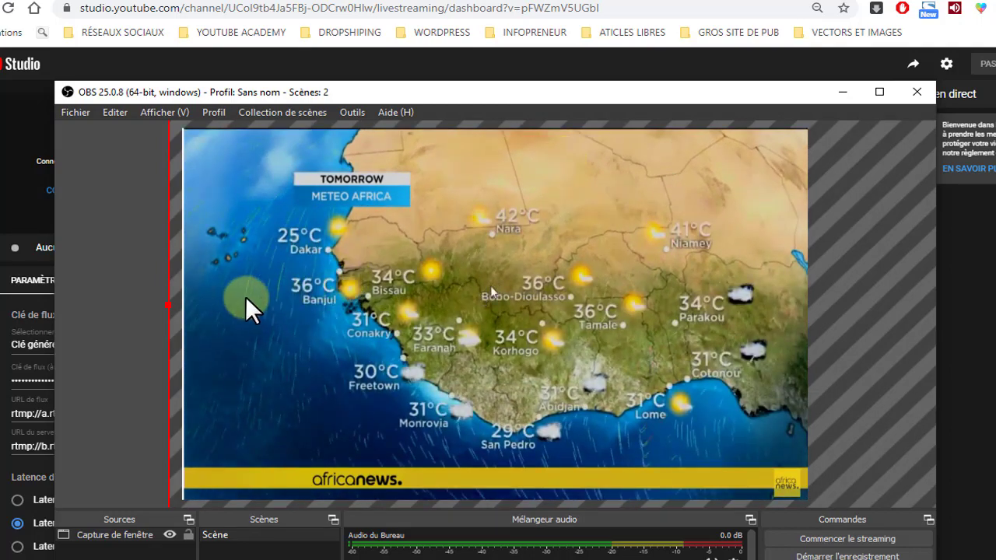
left_click_drag(164, 302, 165, 301)
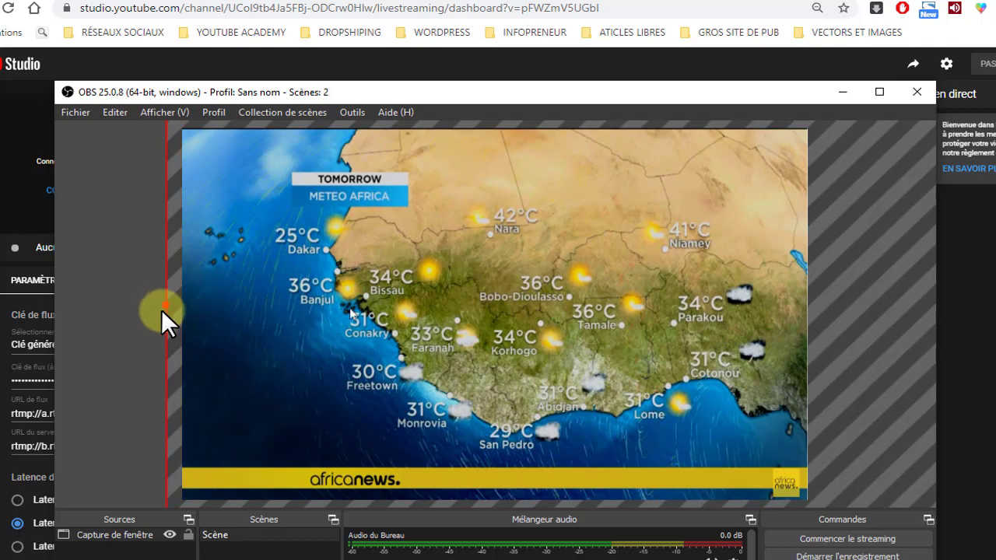
left_click(109, 319)
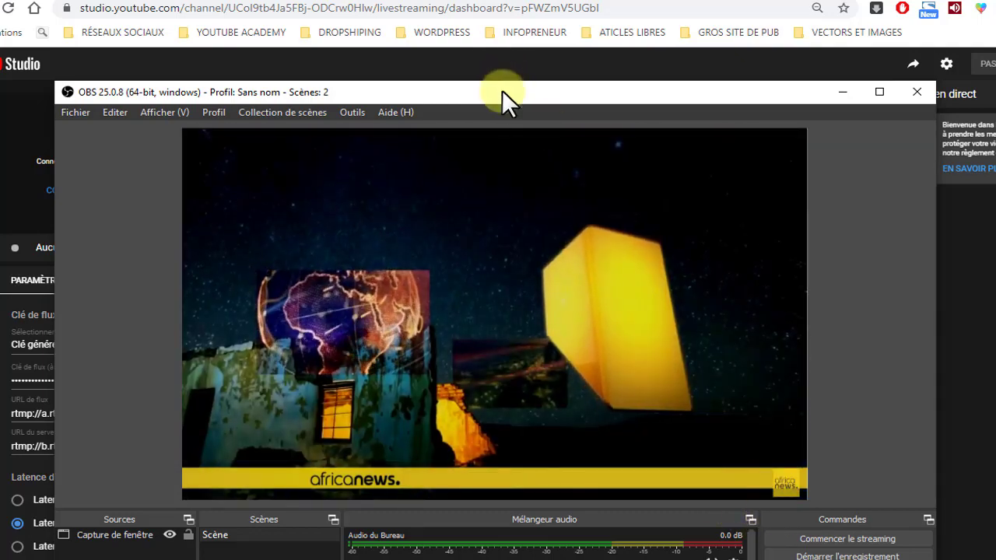
left_click_drag(502, 91, 506, 10)
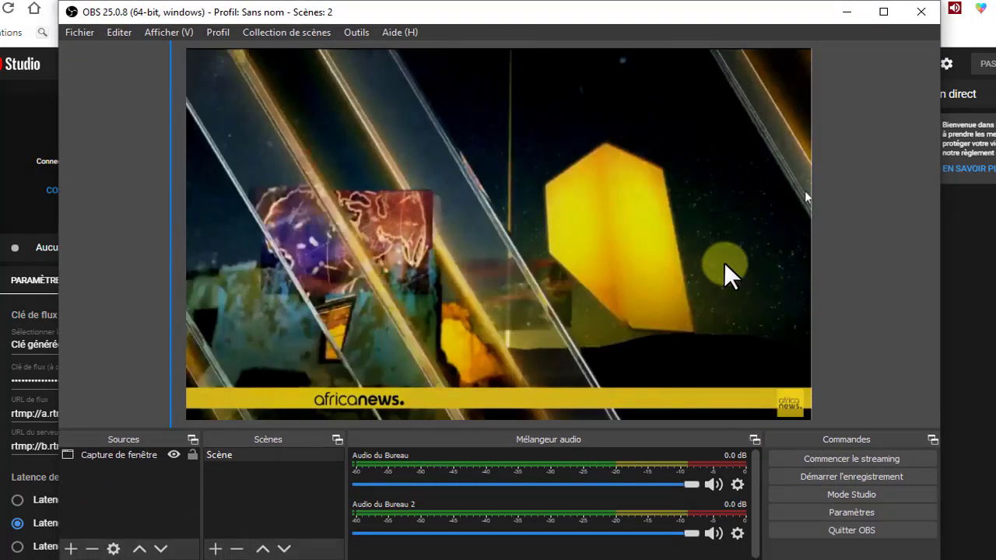
- Check the Africanews video in the Brave window, return to OBS, and start streaming
left_click(442, 555)
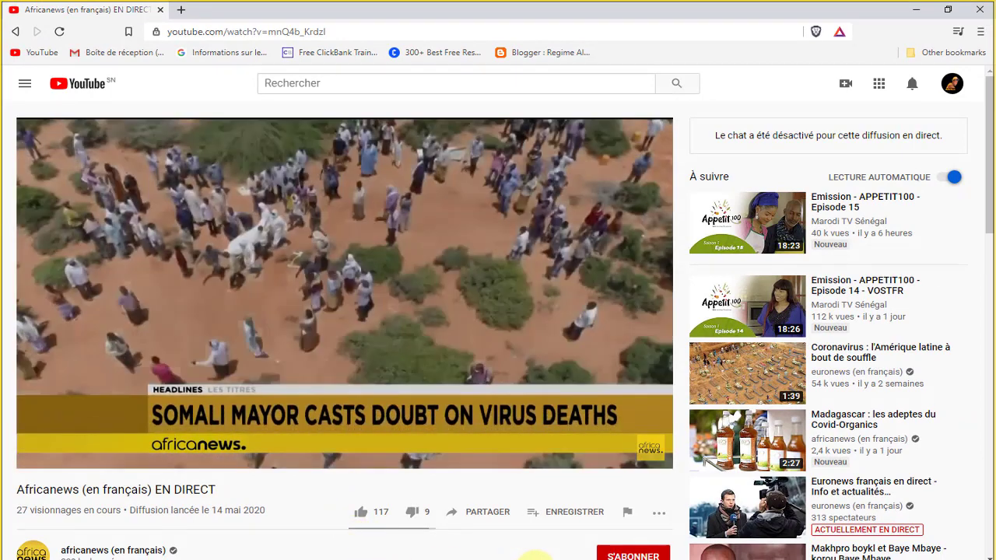
key("alt+Tab")
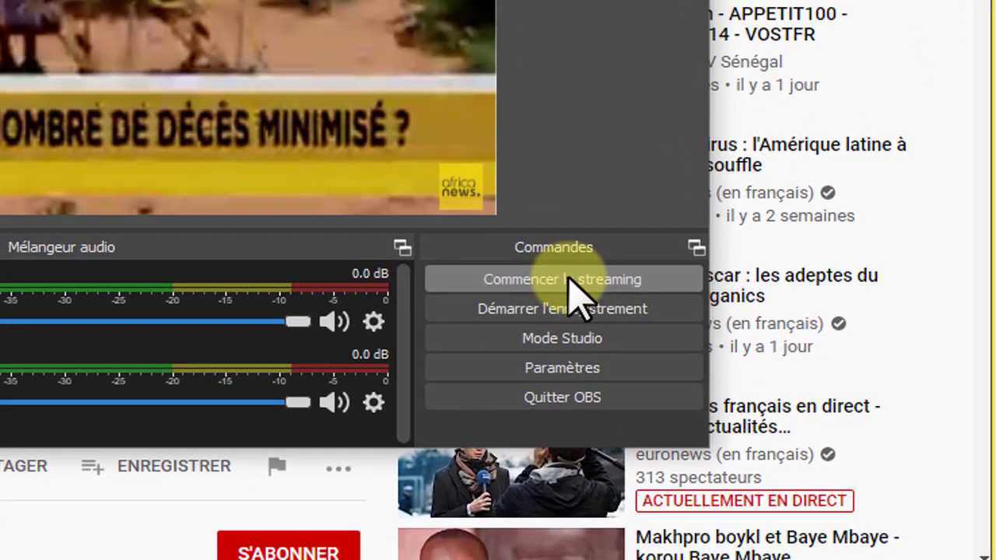
left_click(724, 379)
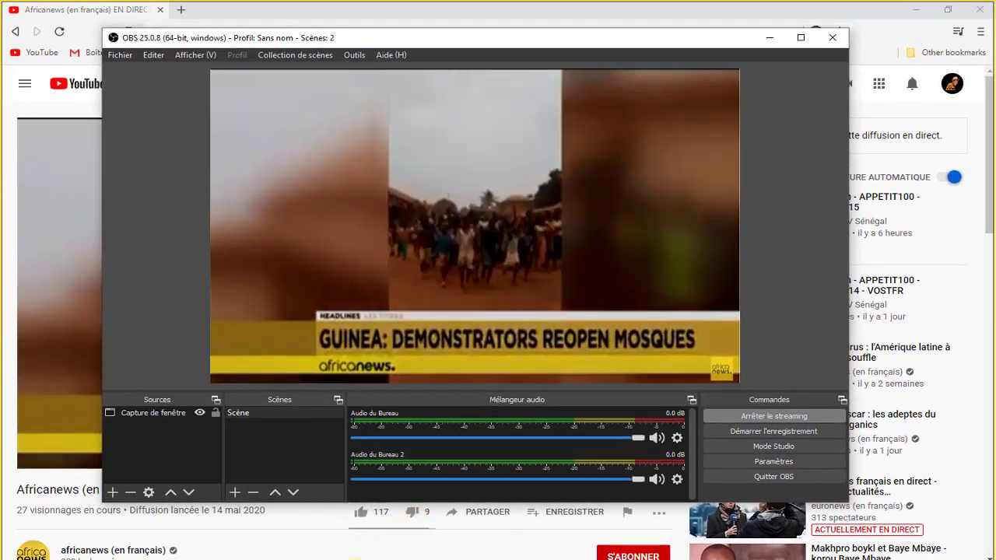
- Switch to the YouTube Studio live dashboard in Chrome and check the stream preview and connection status
left_click(13, 424)
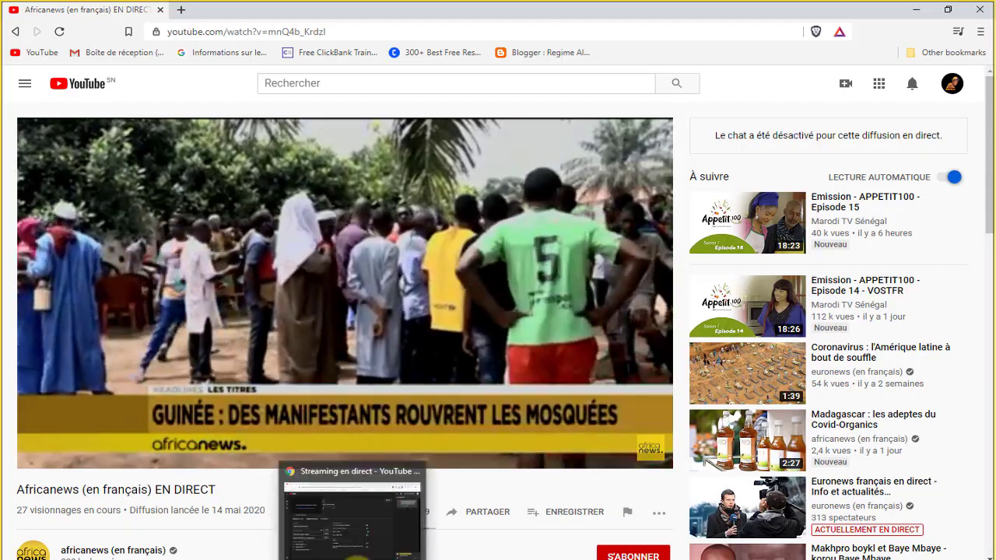
left_click(353, 558)
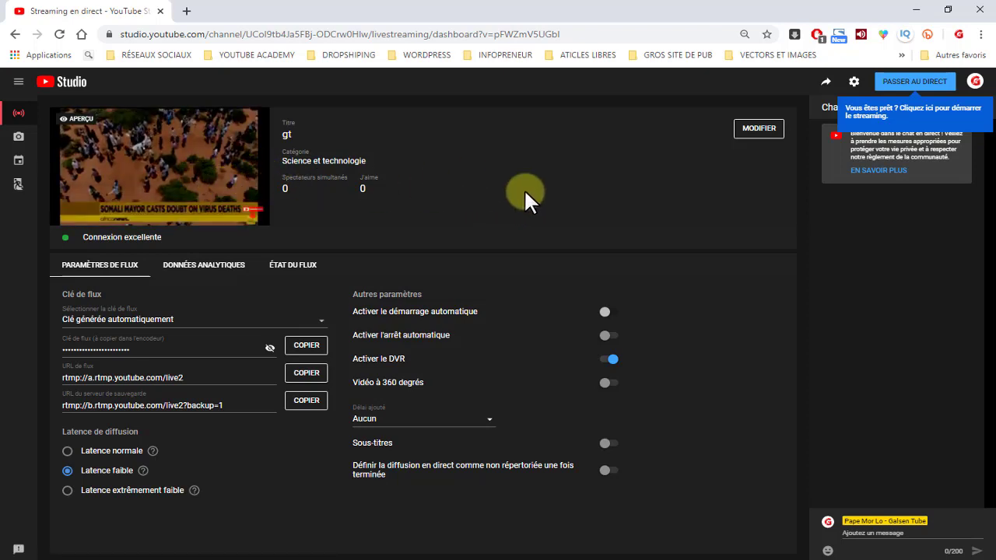
mouse_move(265, 182)
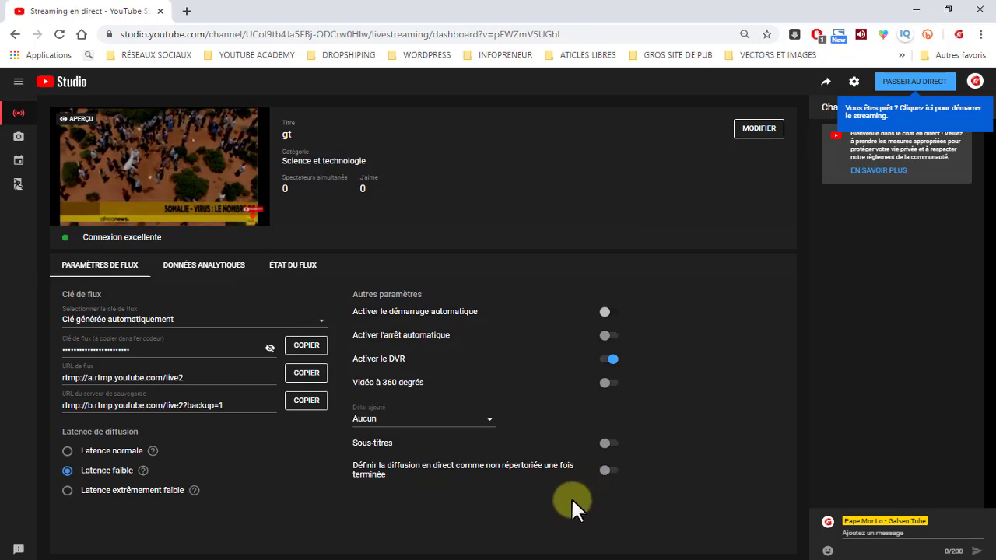
- Switch to the Brave window, unmute the Africanews live video, and set its volume to about half
left_click(452, 557)
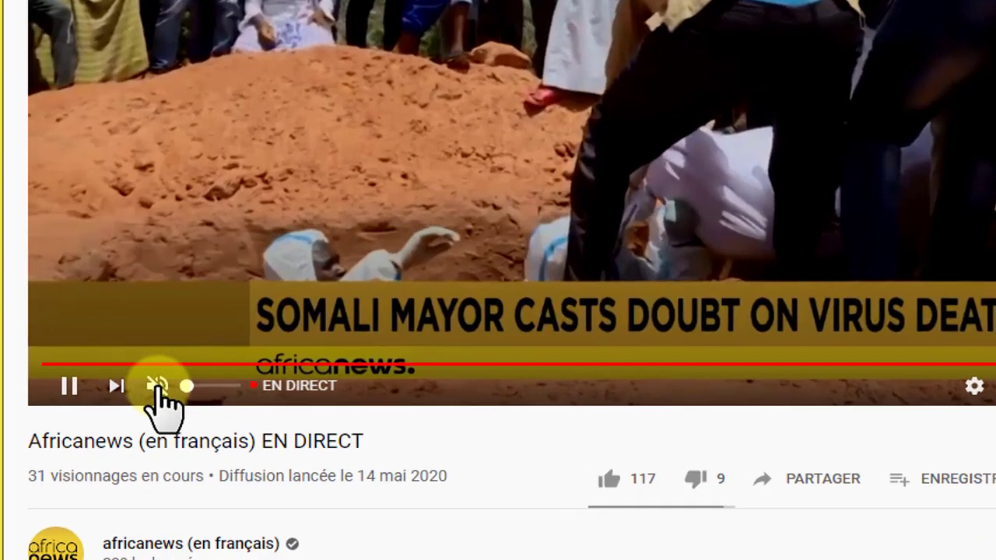
left_click(111, 438)
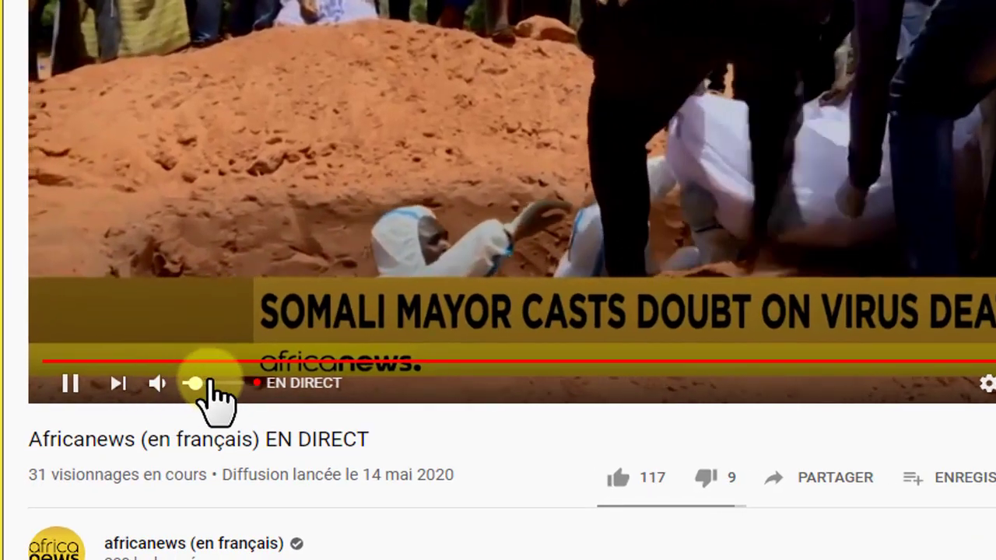
left_click(211, 383)
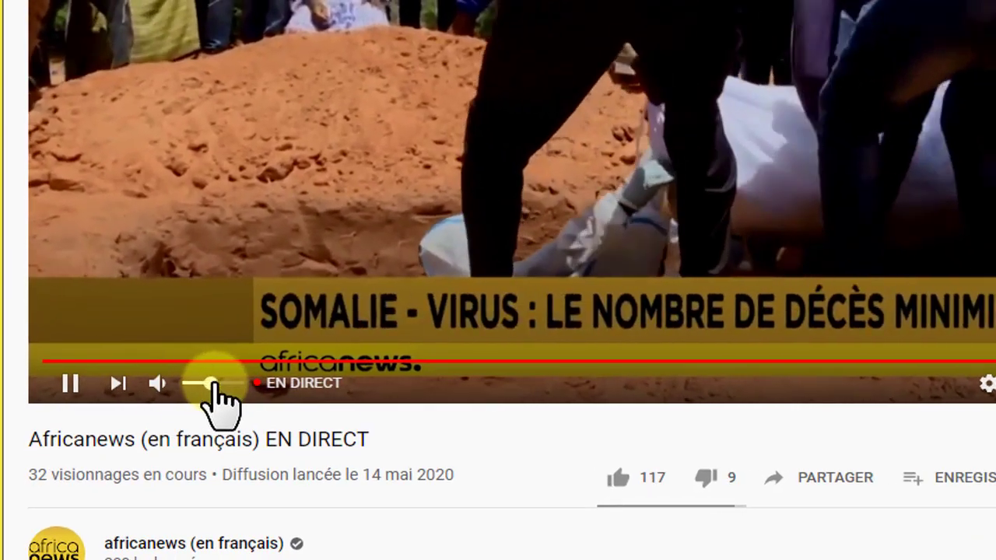